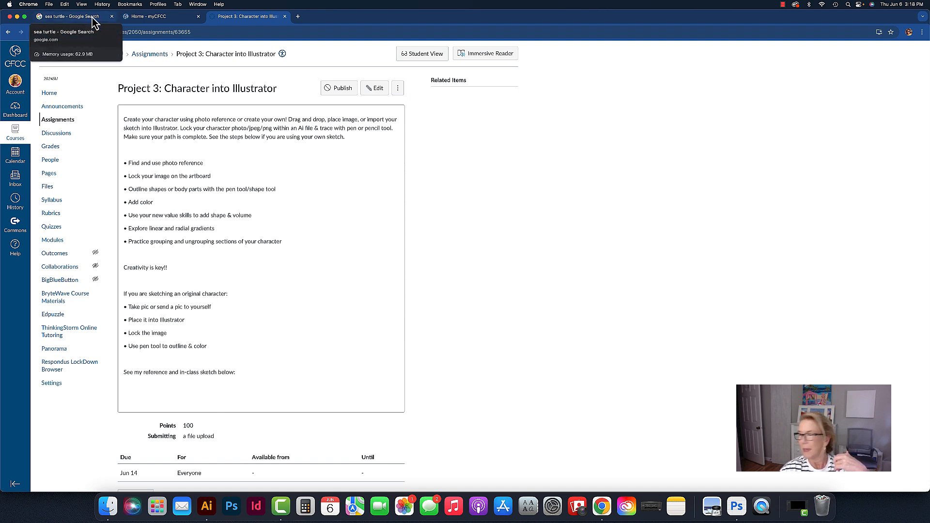
Open Illustrator and create a new Letter-size 8.5 x 11 in document
left_click(207, 506)
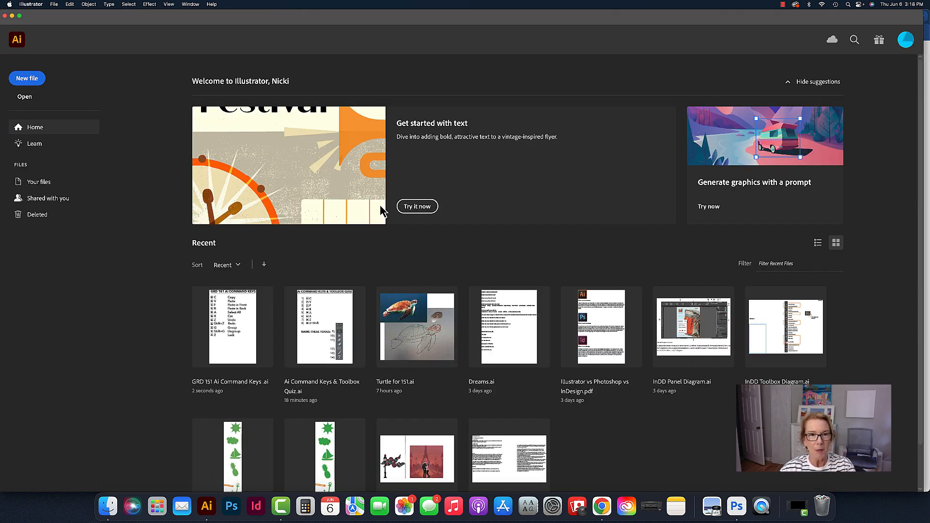
left_click(26, 81)
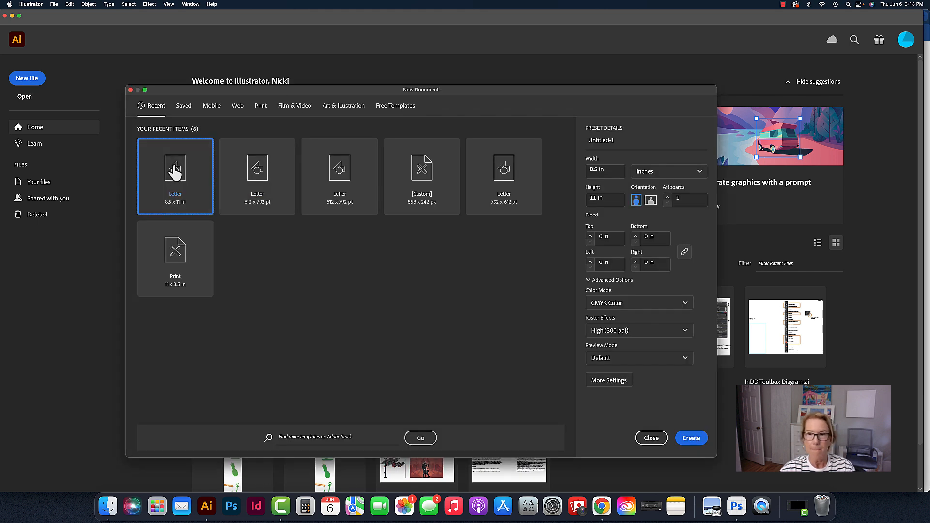
key("Escape")
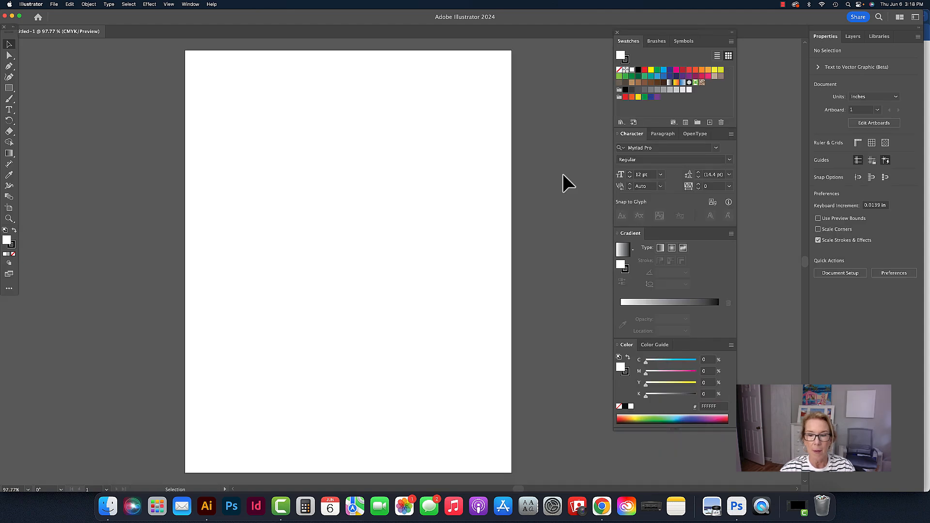
Switch to the browser, open a new tab and search Google Images for "sea turtle"
left_click(601, 506)
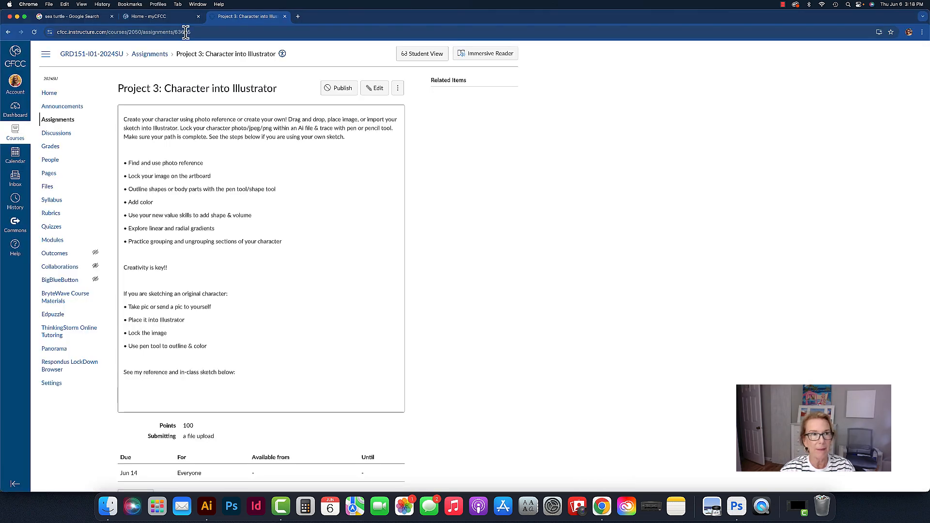
left_click(297, 17)
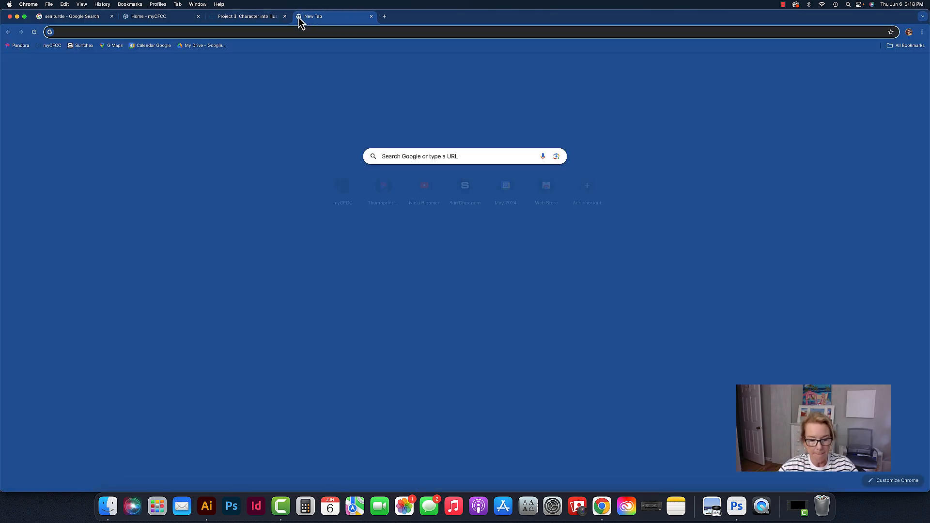
type("sea")
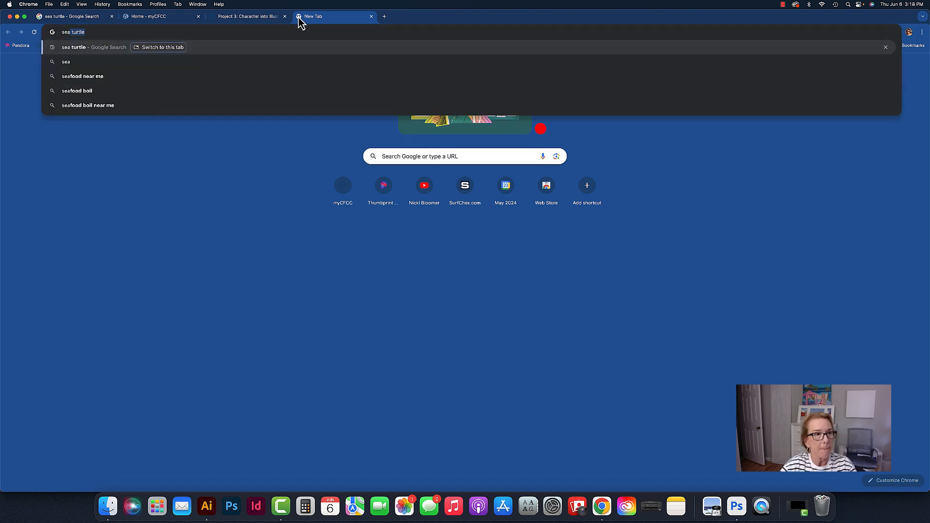
key("Return")
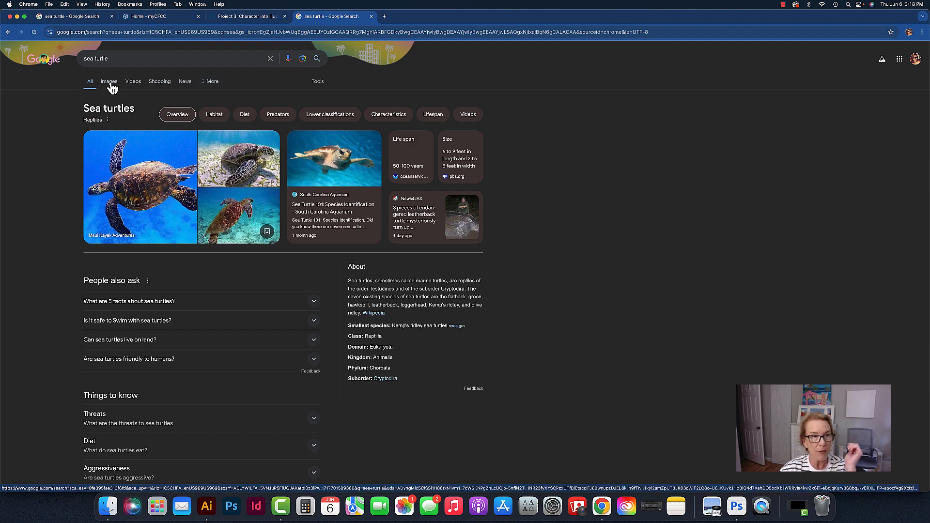
left_click(111, 85)
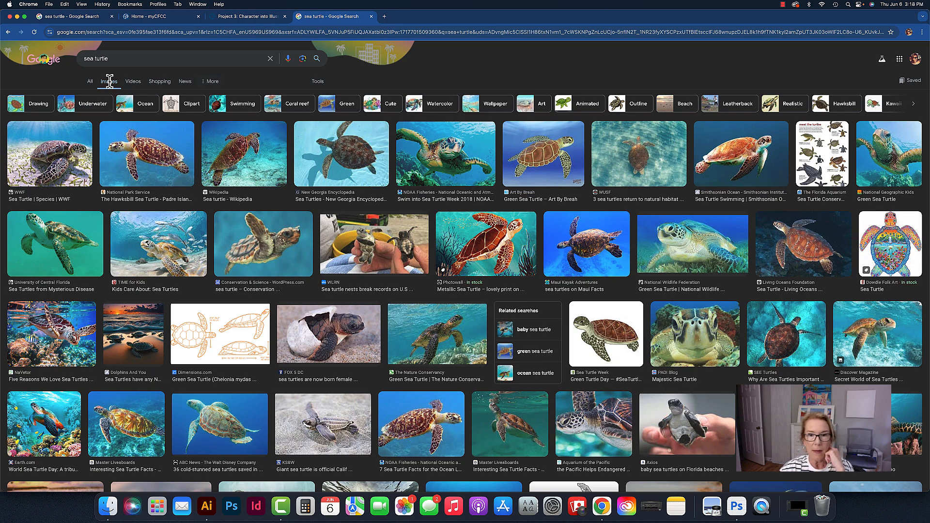
Pick the Smithsonian swimming sea turtle photo from the results and drag it out of the browser
scroll(493, 189, "down", 5)
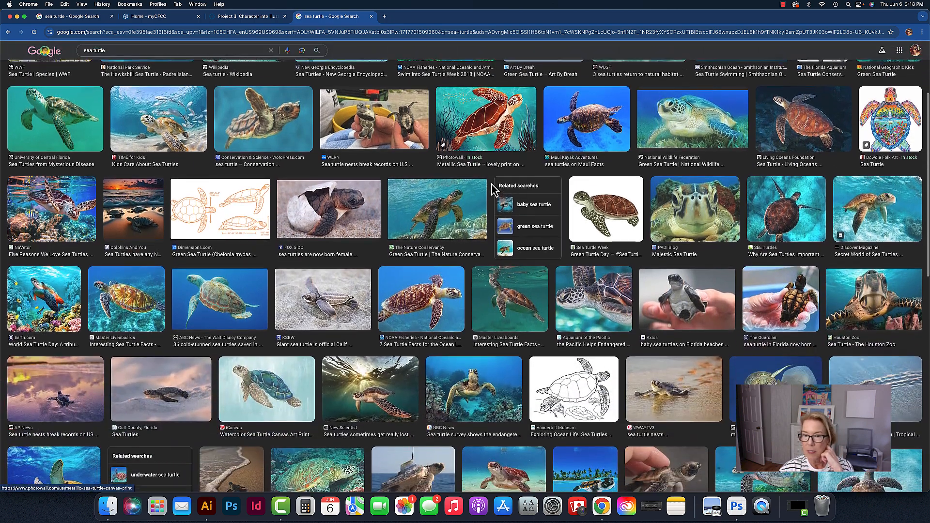
scroll(493, 189, "down", 10)
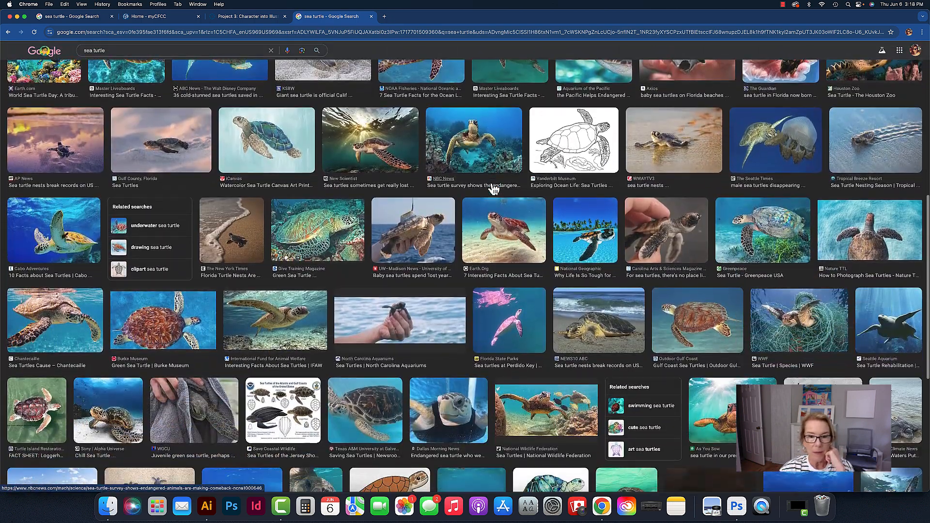
scroll(493, 189, "down", 6)
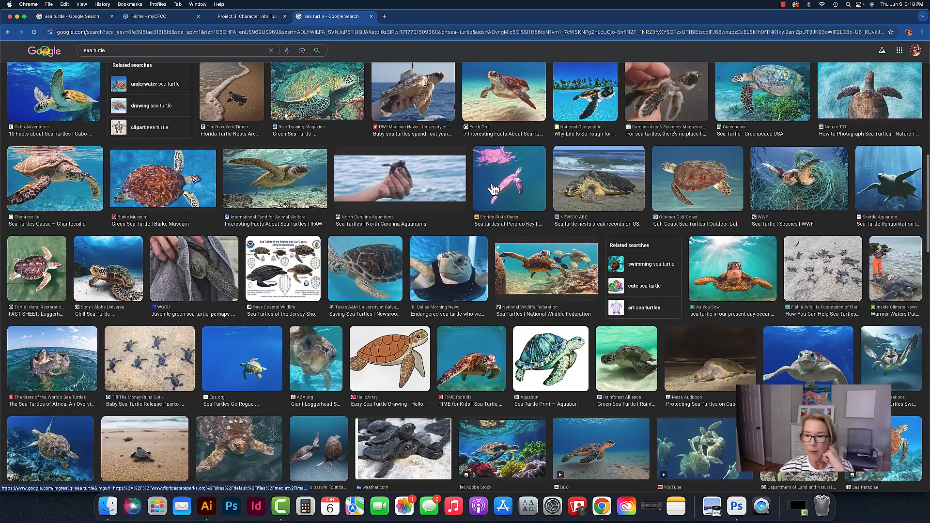
scroll(493, 189, "up", 20)
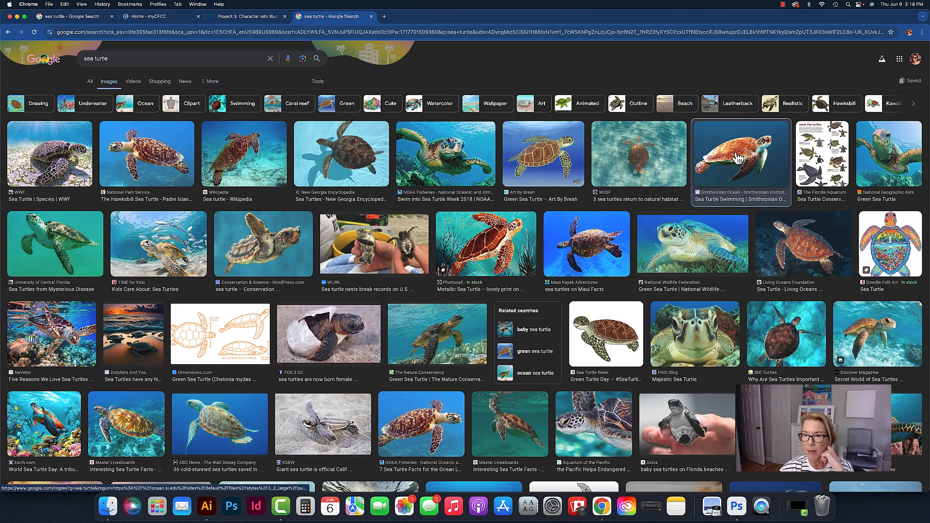
left_click(738, 158)
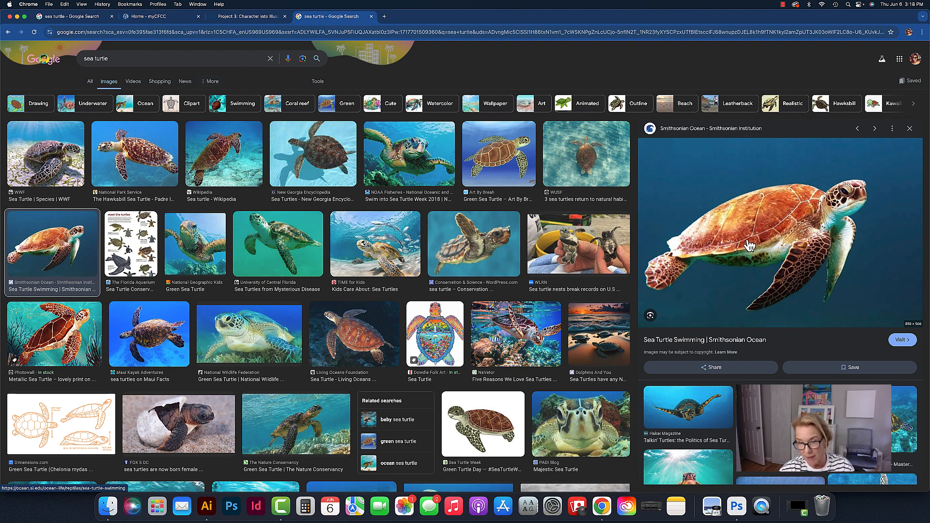
left_click_drag(750, 245, 887, 516)
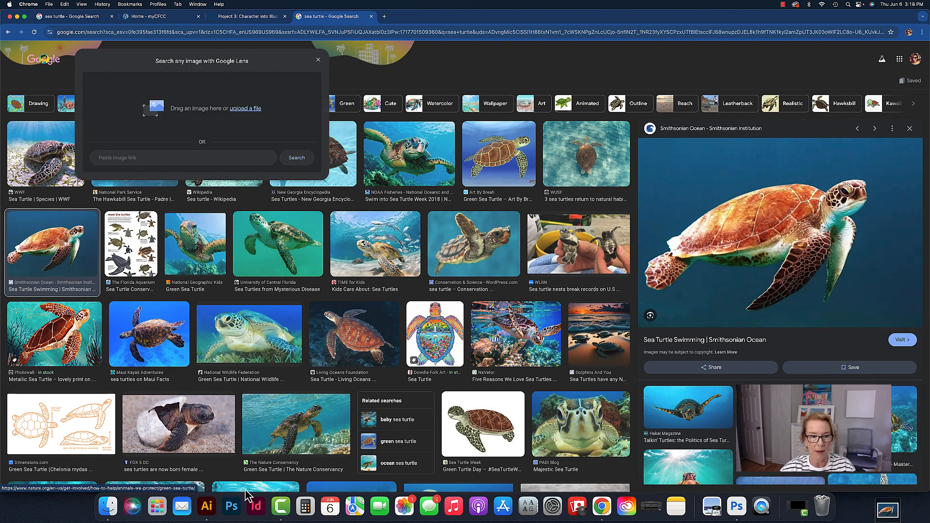
Switch back to Illustrator and place the sea turtle photo onto the artboard
left_click(207, 509)
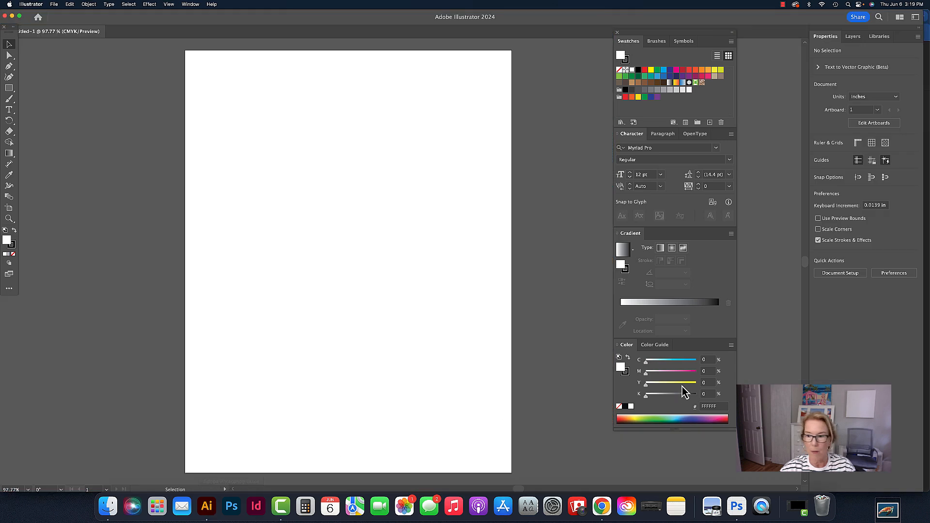
scroll(530, 314, "down", 1)
scroll(531, 314, "right", 1)
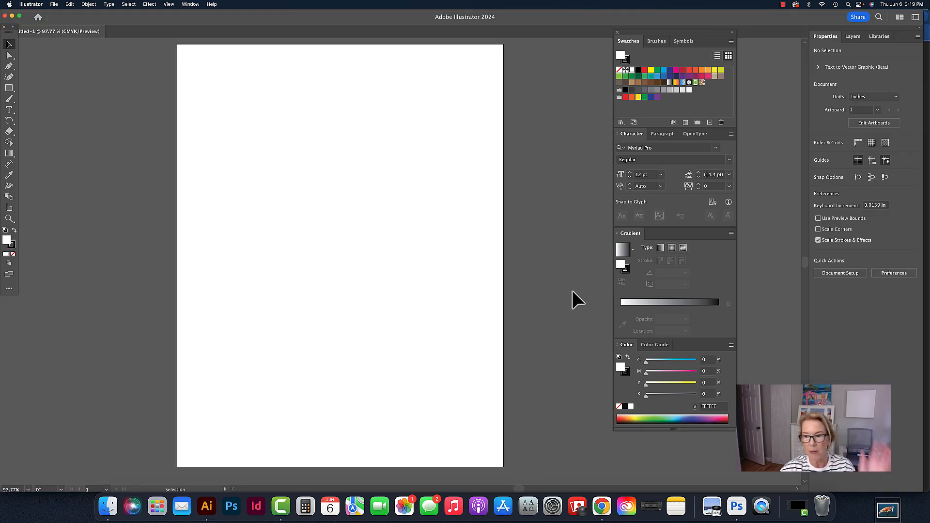
left_click_drag(890, 516, 410, 222)
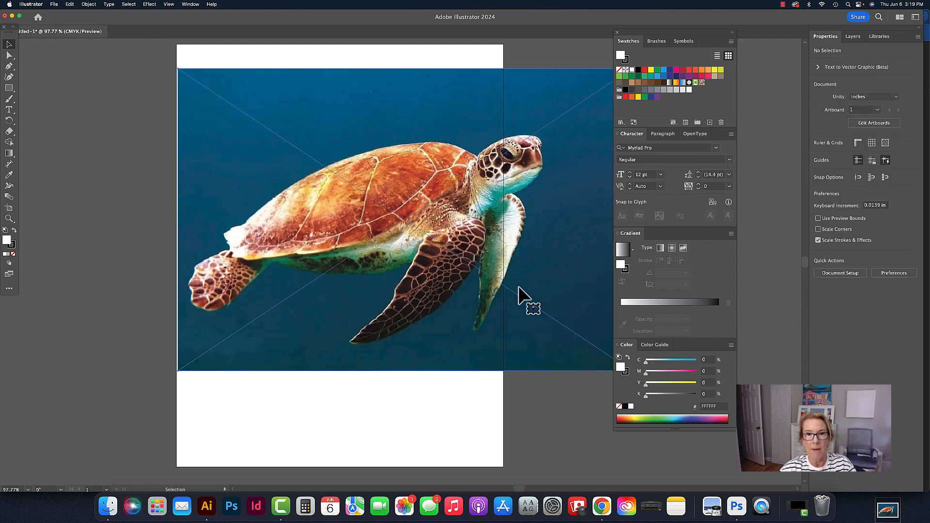
Scale the turtle photo down to about 8.2 in wide and position it inside the artboard
key("space")
left_click_drag(551, 239, 507, 229)
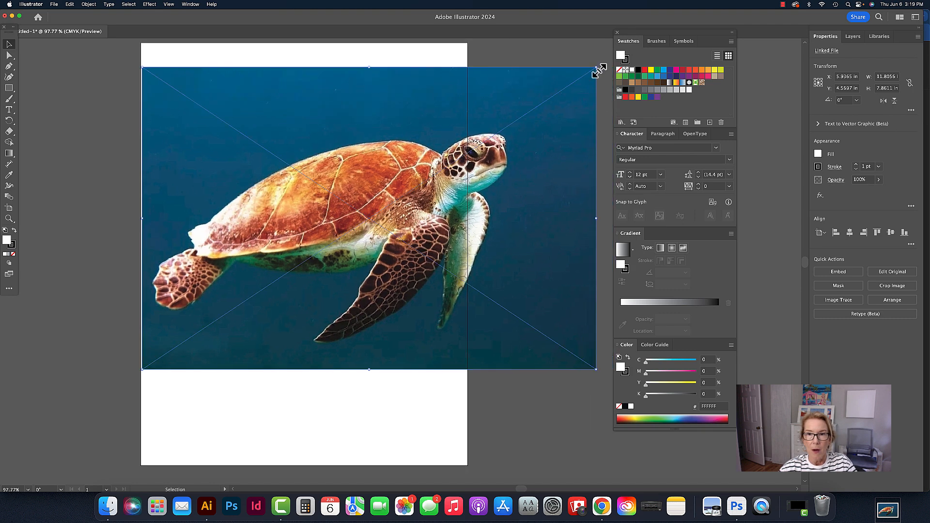
left_click_drag(601, 69, 465, 118)
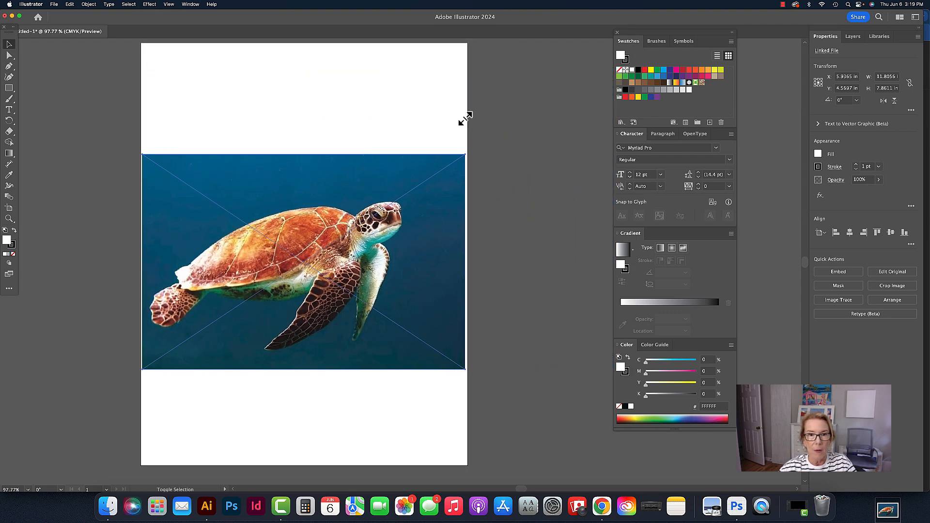
left_click(531, 110)
left_click_drag(443, 198, 472, 221)
left_click(513, 146)
key("space")
left_click(413, 221)
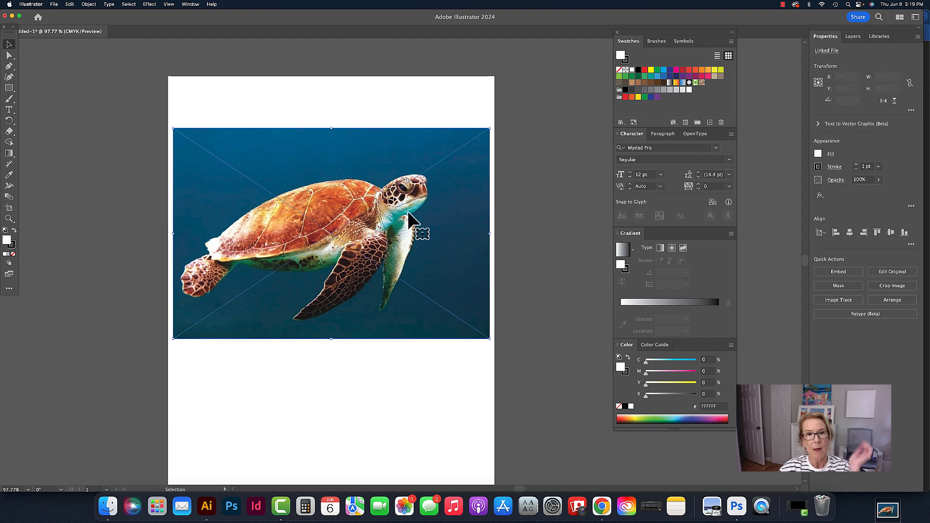
scroll(415, 224, "left", 1)
left_click(89, 4)
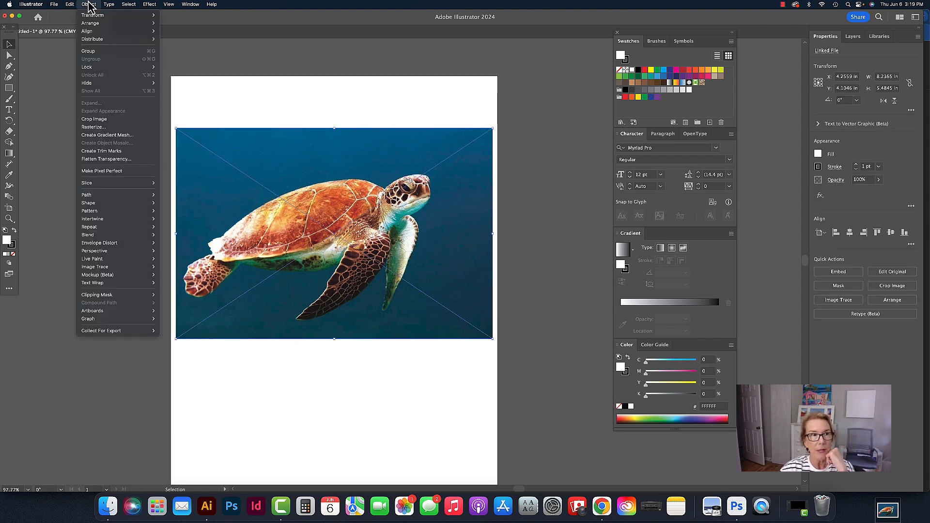
mouse_move(88, 69)
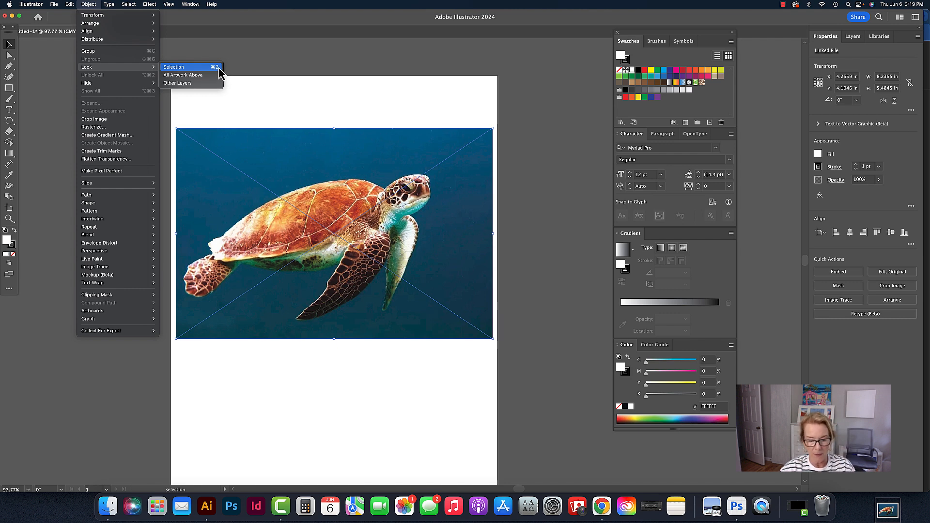
left_click(380, 66)
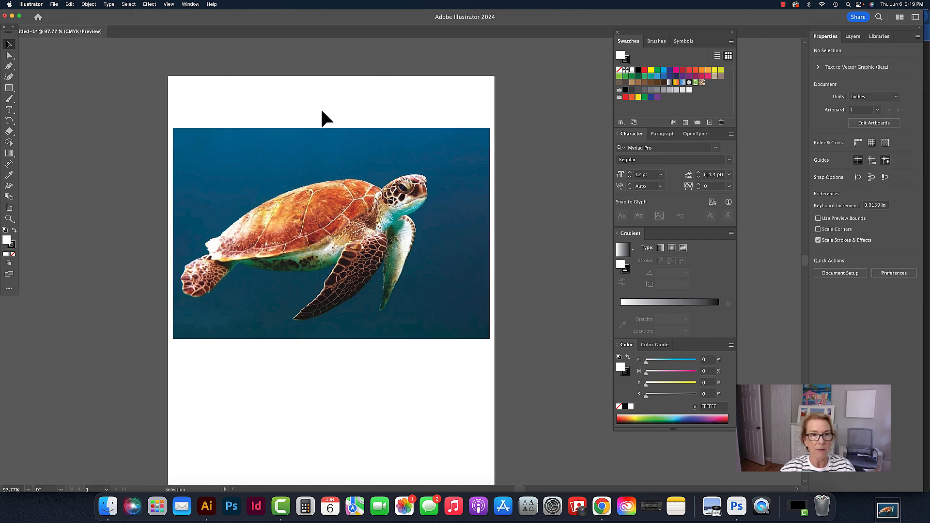
Select the turtle photo and lock it in place
left_click(321, 132)
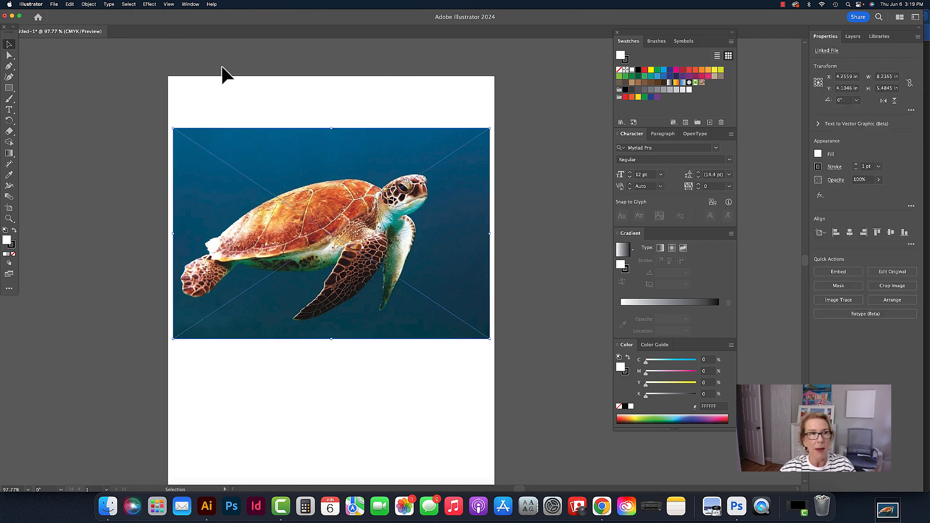
left_click(88, 4)
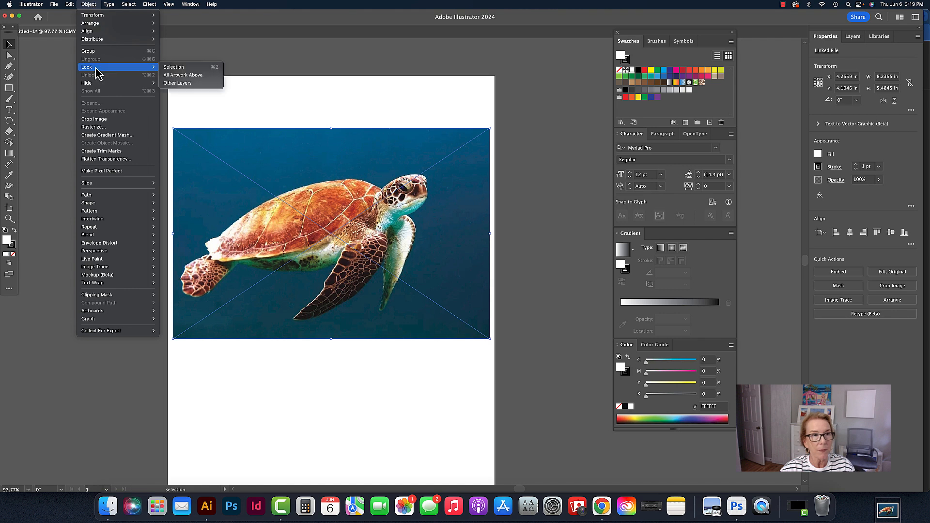
left_click(183, 70)
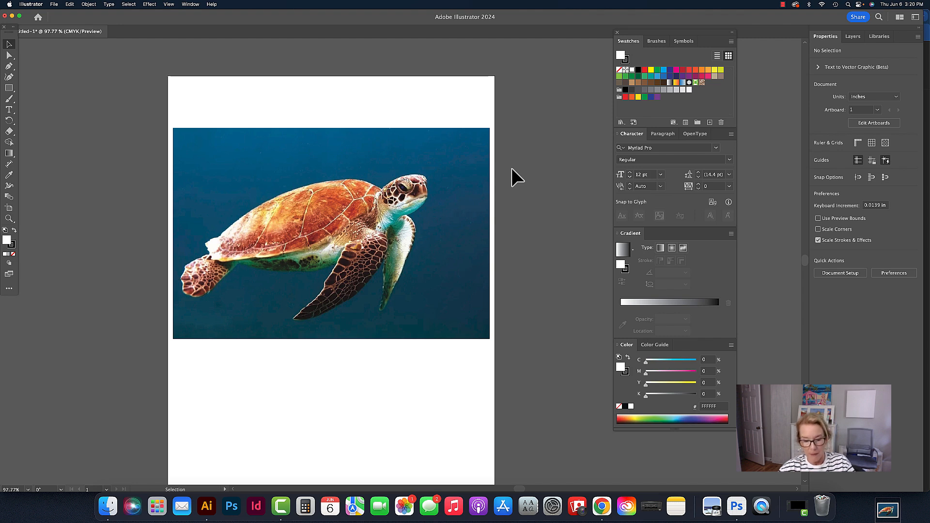
Zoom in on the turtle's head and start tracing its outline with the Pen tool over the top of the head to the snout
key("super+space")
left_click(443, 199, "super")
left_click(434, 205, "super")
left_click(369, 264, "super")
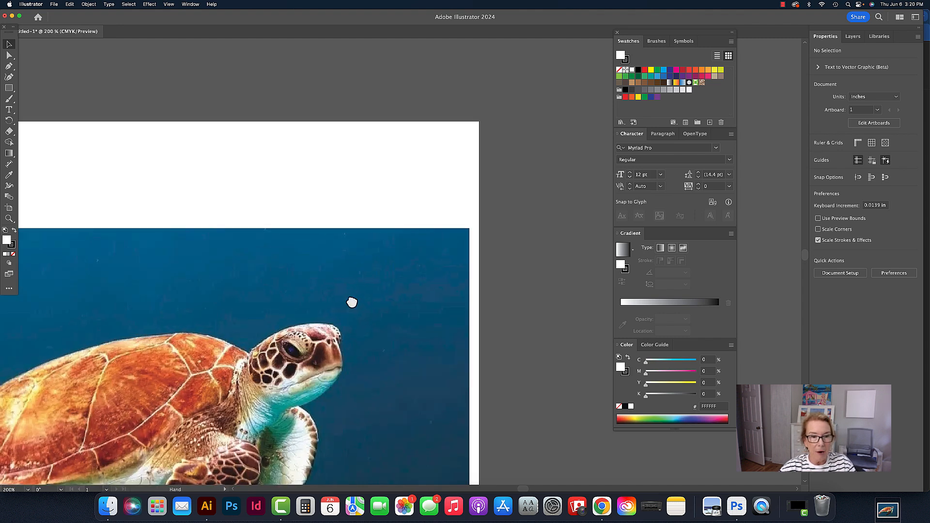
left_click_drag(351, 300, 457, 166)
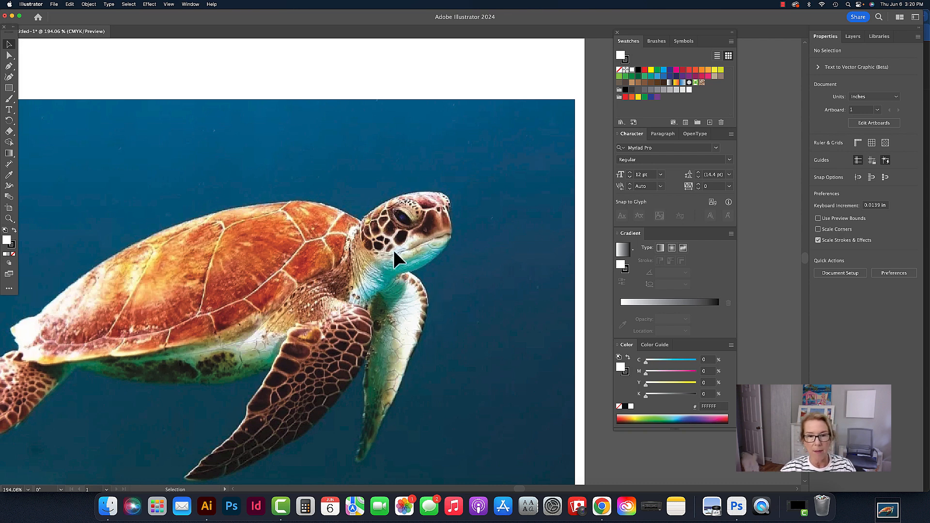
scroll(398, 225, "down", 1)
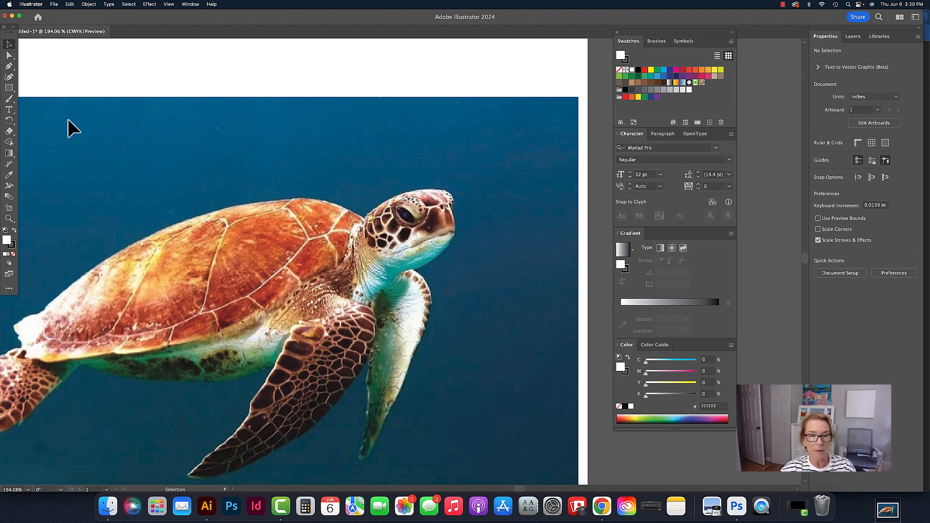
left_click(9, 66)
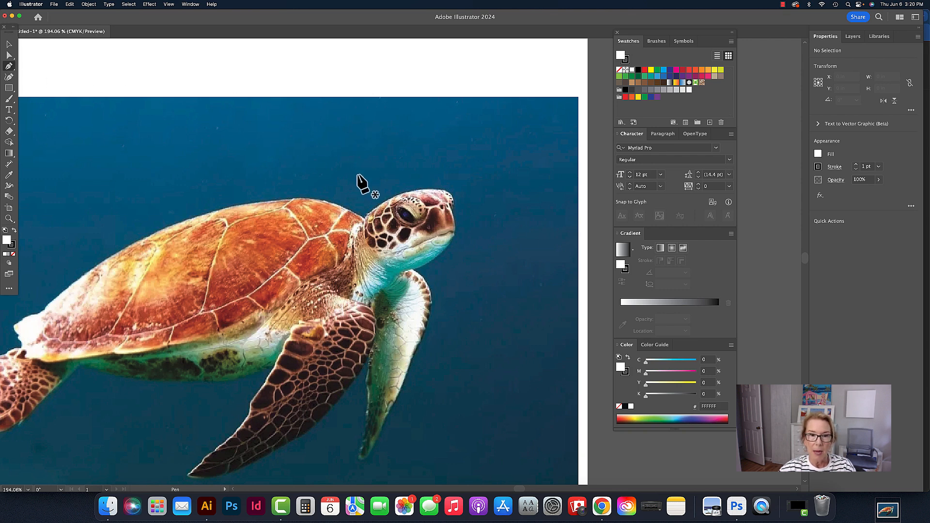
left_click(367, 226)
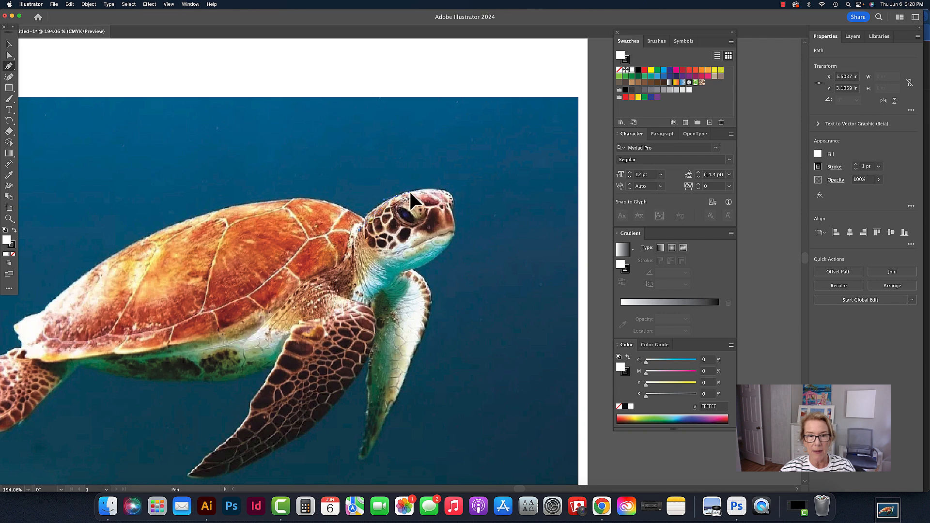
left_click(412, 191)
left_click_drag(423, 187, 444, 193)
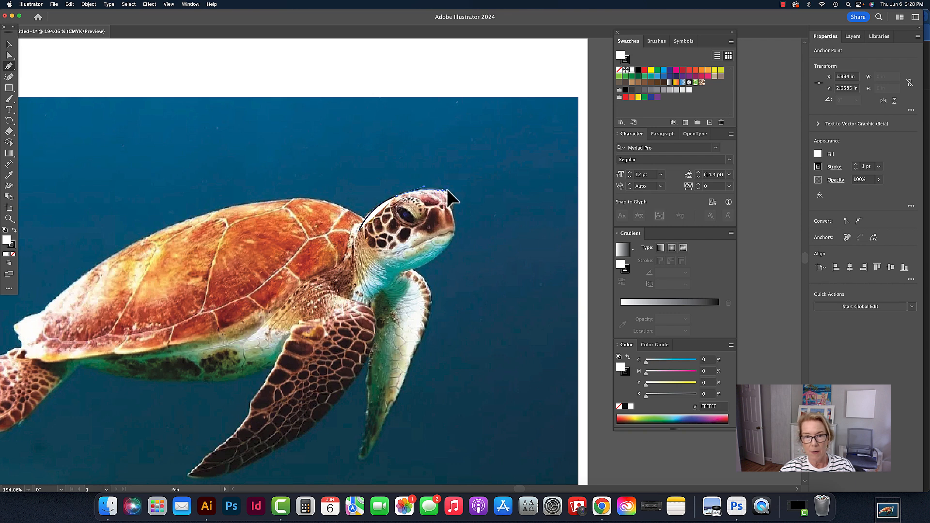
left_click(446, 190)
left_click(452, 201)
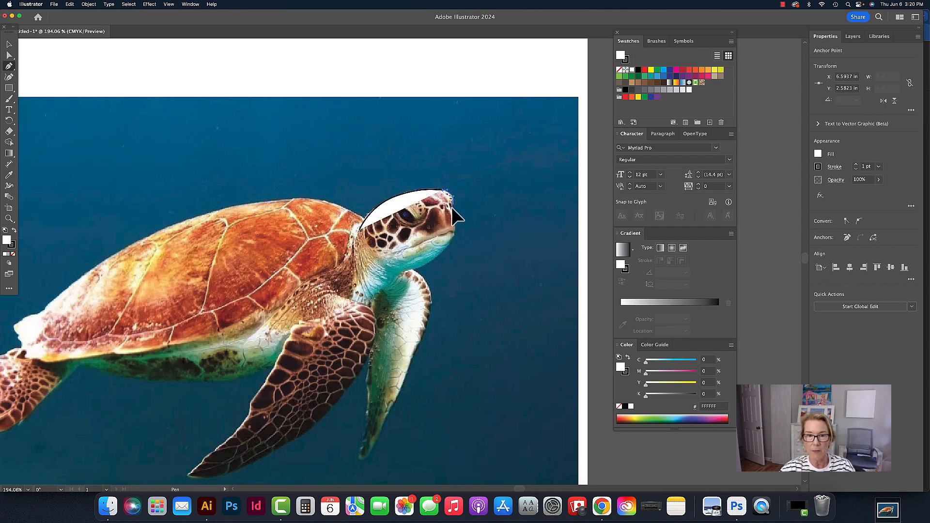
left_click_drag(451, 207, 452, 208)
left_click(451, 212)
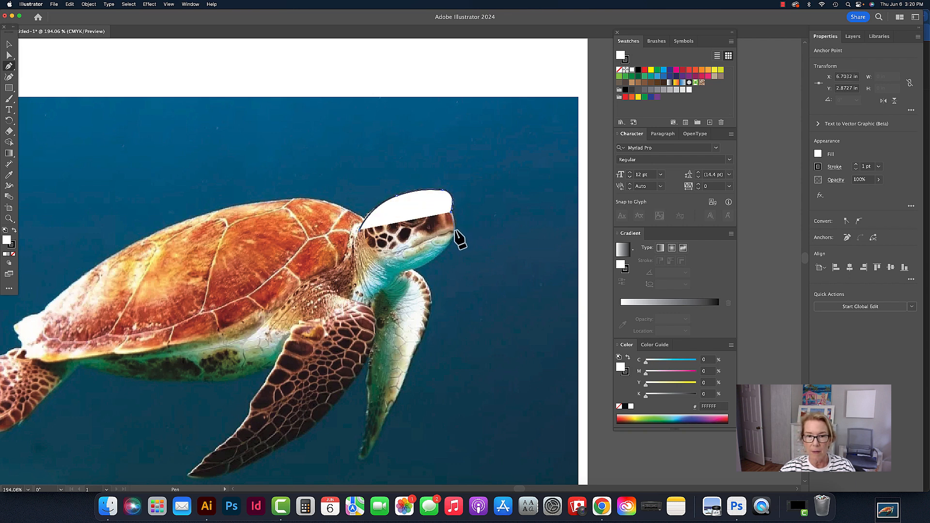
left_click(455, 230)
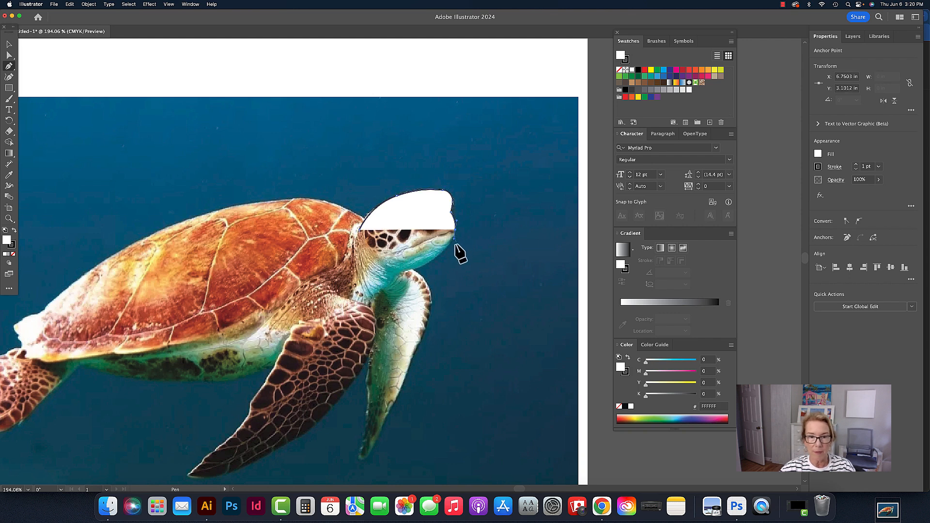
Continue the Pen path down along the chin and throat and close the head outline back at its start
left_click_drag(437, 255, 376, 273)
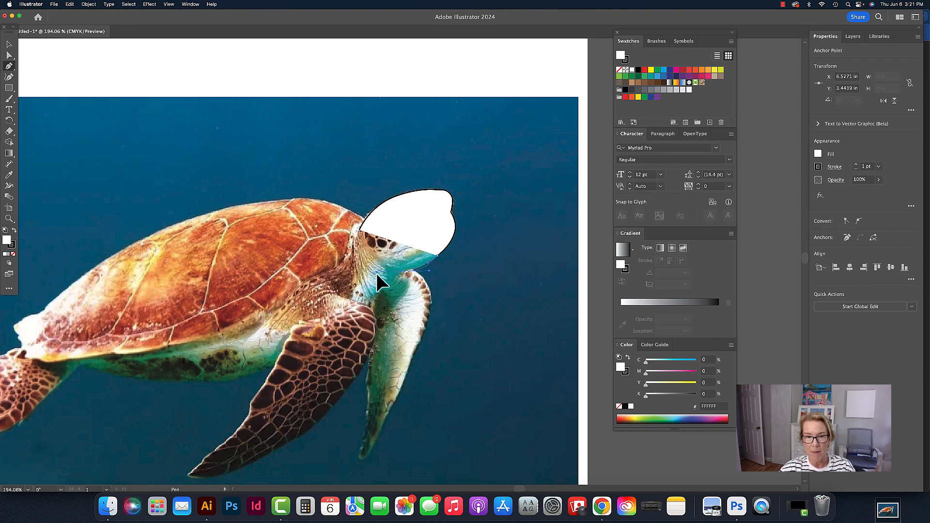
left_click_drag(406, 302, 384, 294)
left_click_drag(373, 261, 389, 275)
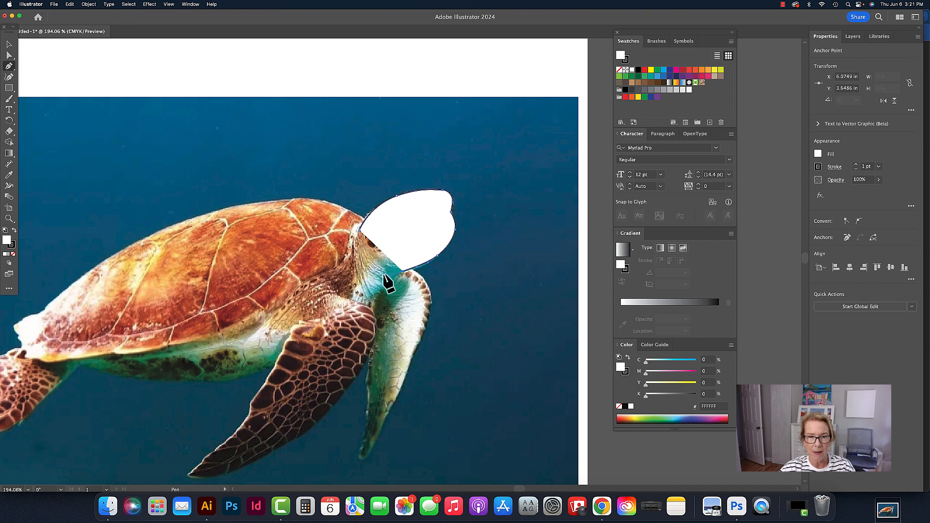
left_click(372, 292)
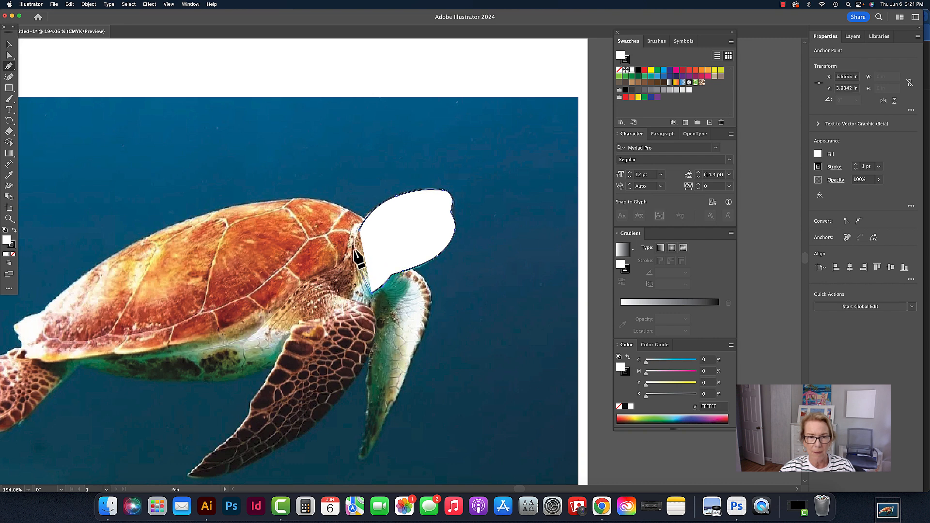
left_click(360, 227)
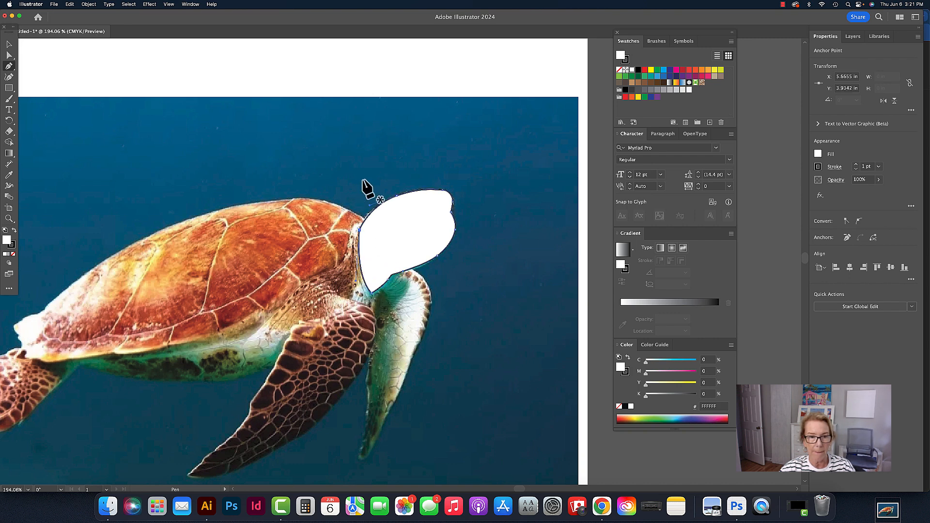
left_click(10, 44)
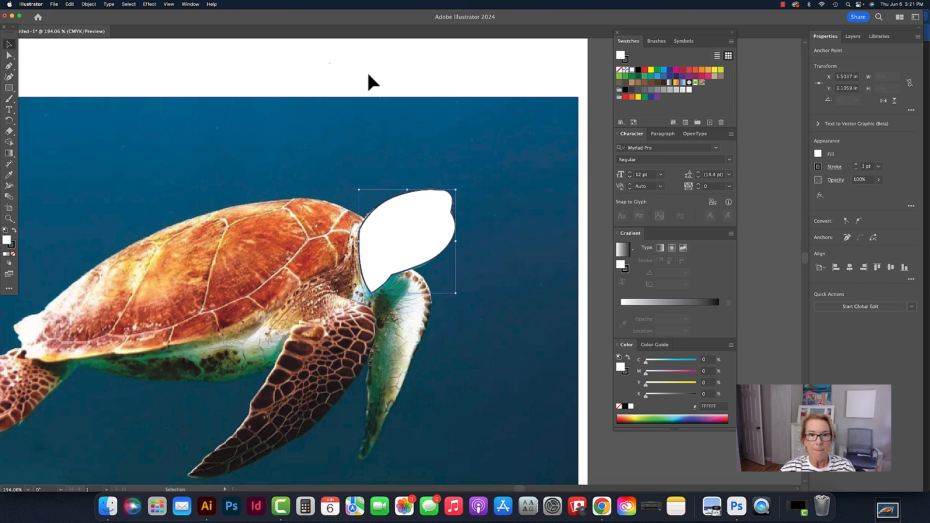
left_click(367, 73)
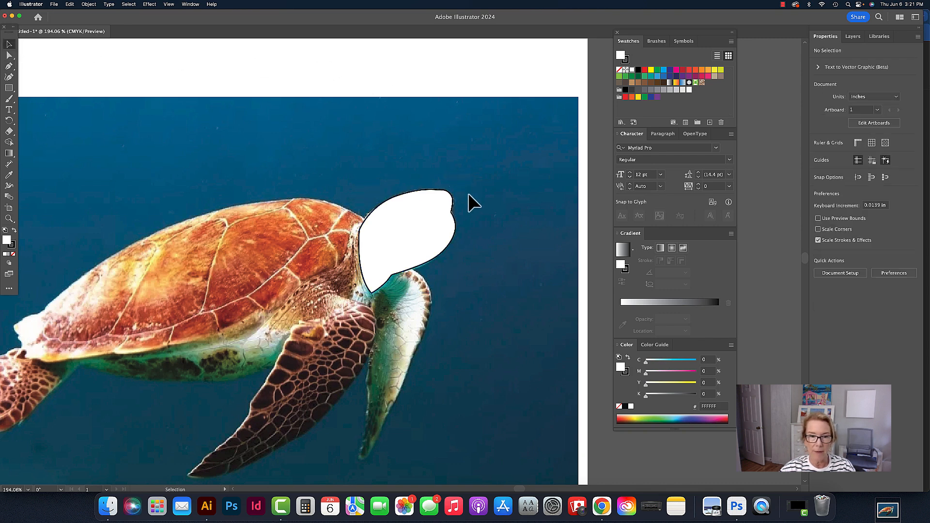
Move the head shape aside to compare it with the photo, then undo the move
left_click(406, 244)
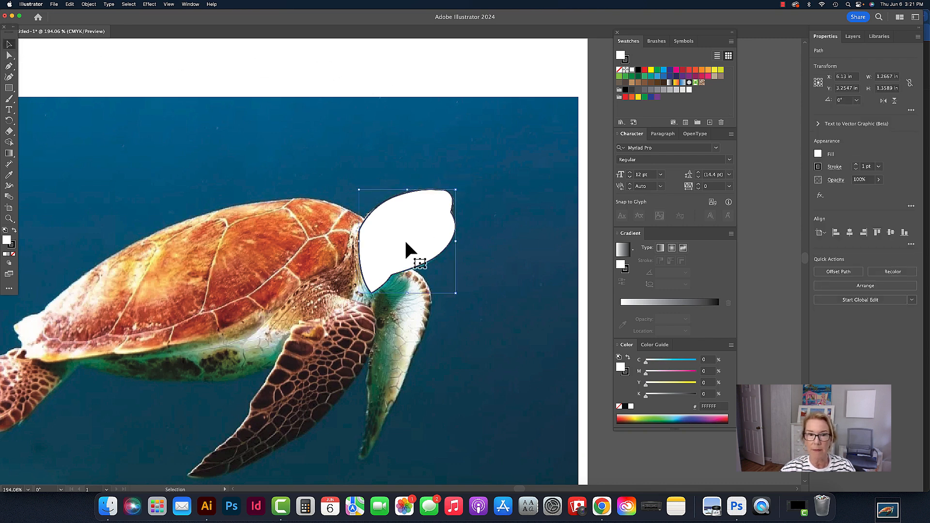
left_click_drag(405, 238, 486, 243)
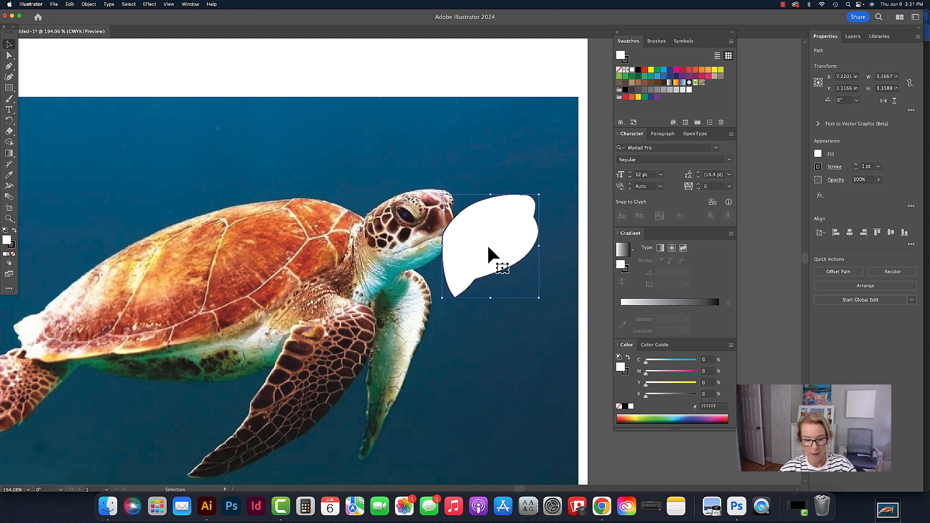
key("super+z")
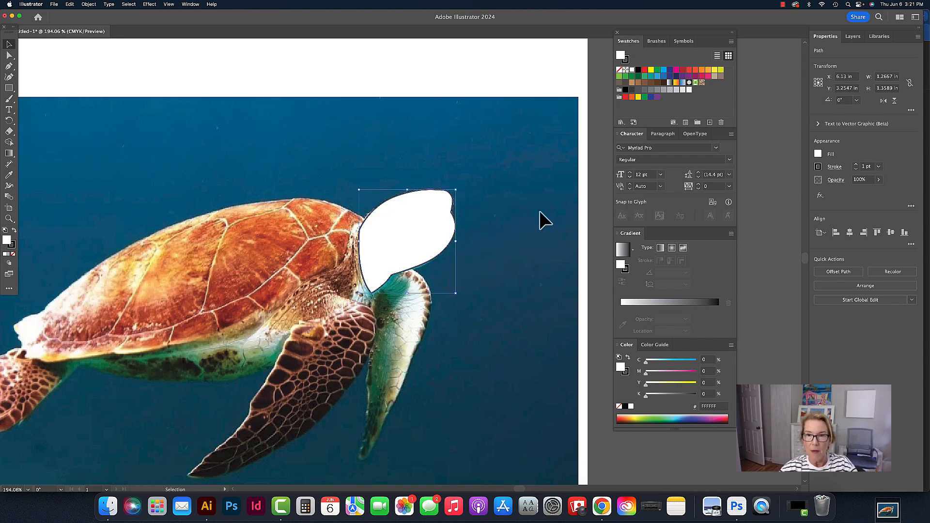
Set the head shape's fill to none and its stroke to red
left_click(620, 70)
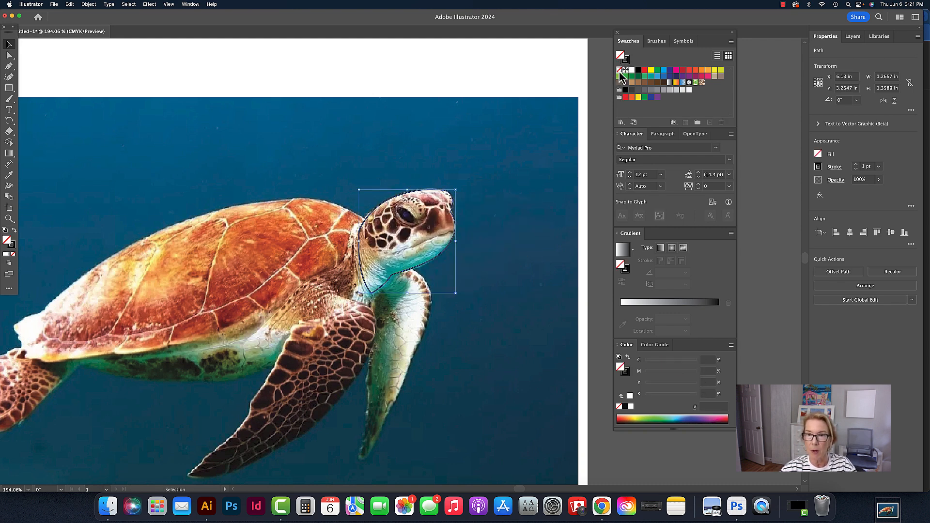
left_click(450, 246)
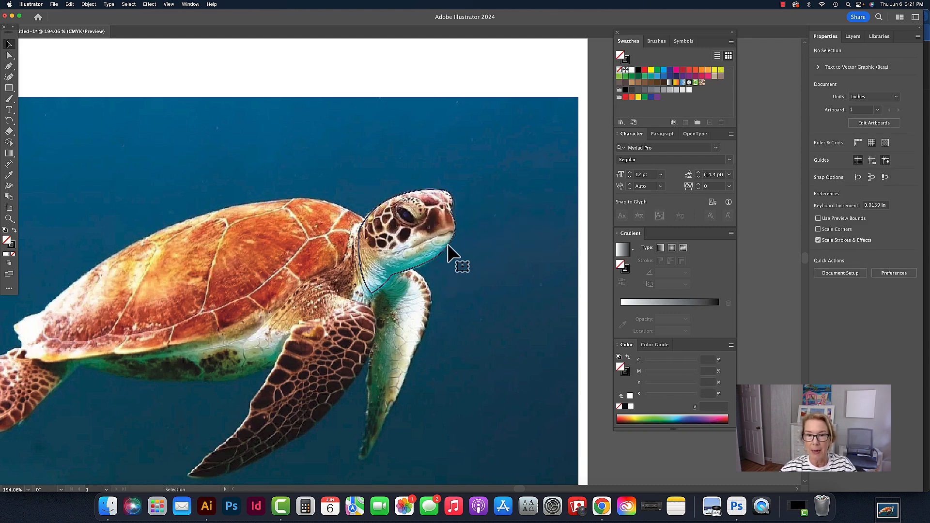
left_click(625, 59)
left_click(645, 70)
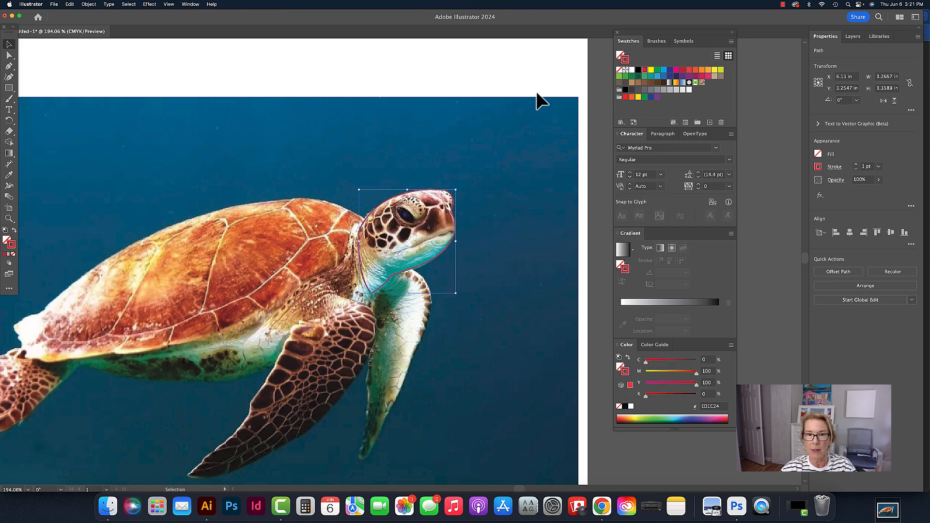
left_click(542, 85)
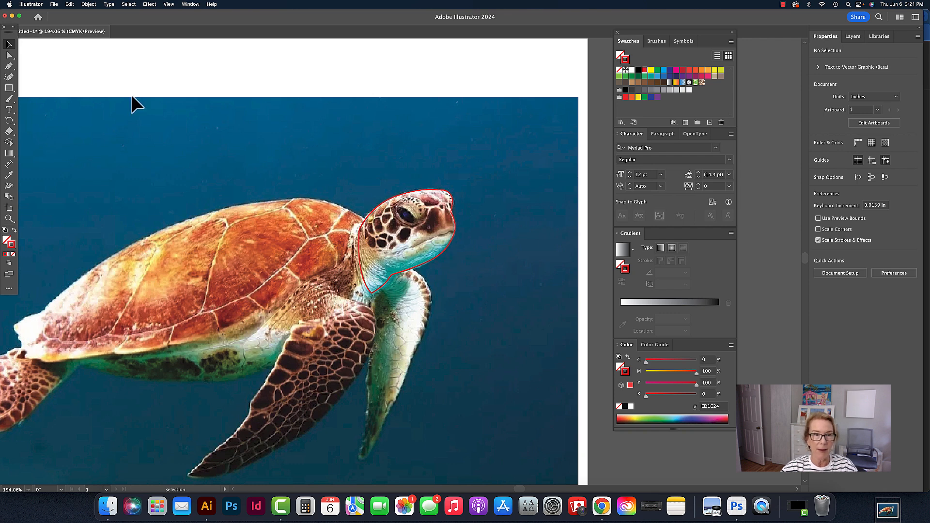
Trace a closed oval around the turtle's eye with the Pen tool
left_click(8, 66)
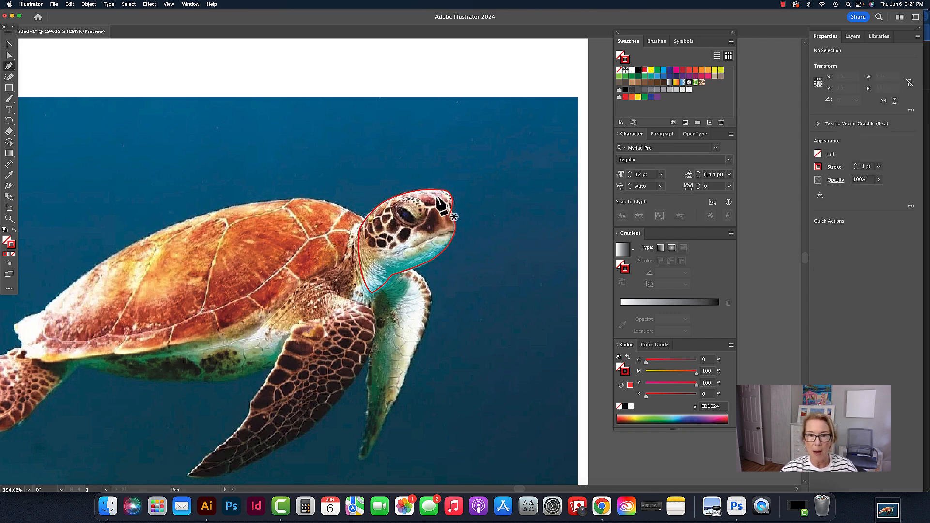
left_click(403, 210)
left_click(412, 213)
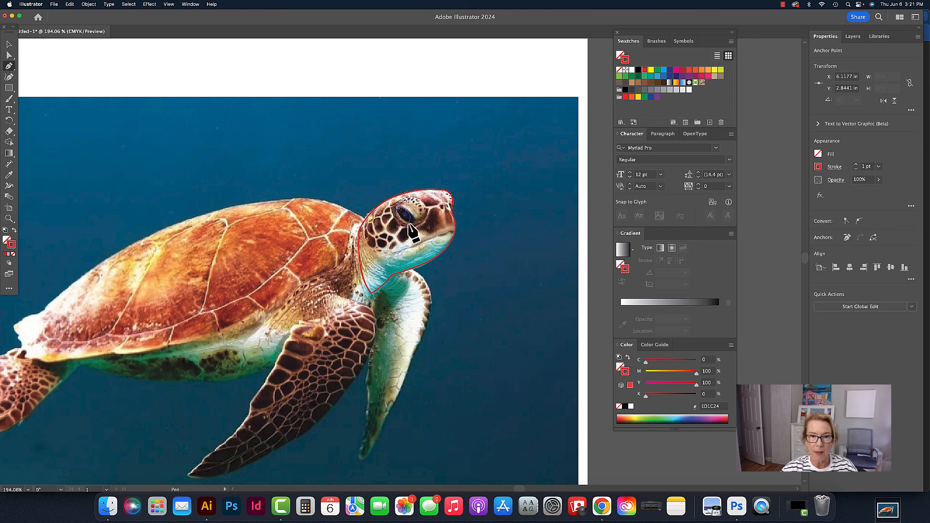
left_click_drag(398, 222, 397, 201)
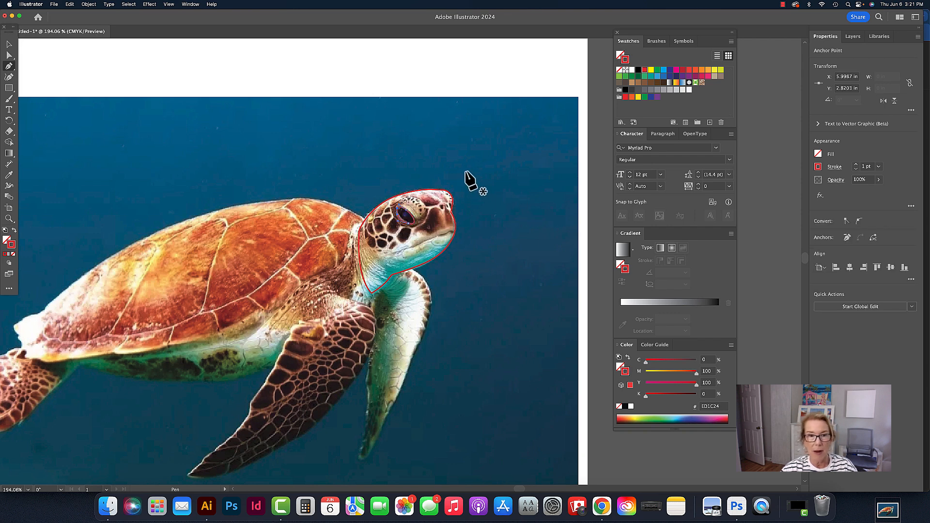
left_click(352, 158, "super")
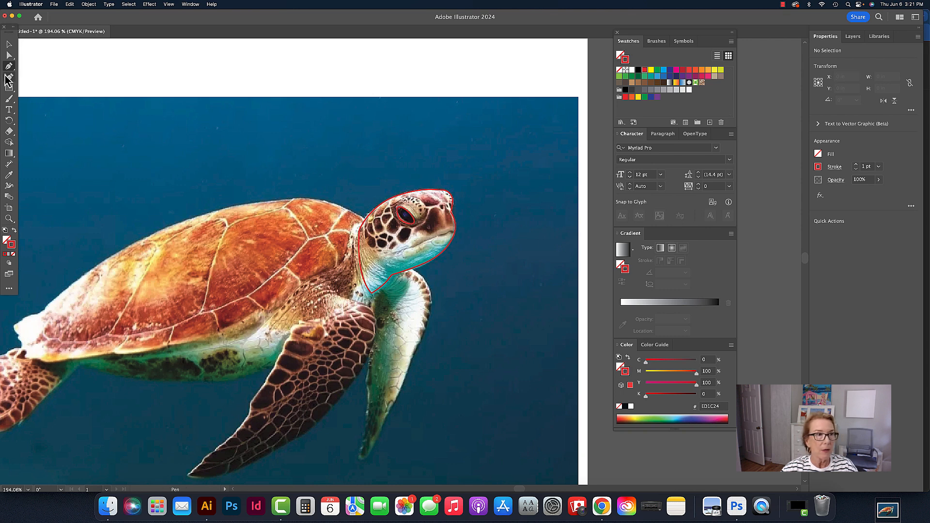
left_click(397, 202)
left_click_drag(421, 200, 391, 218)
left_click(397, 202)
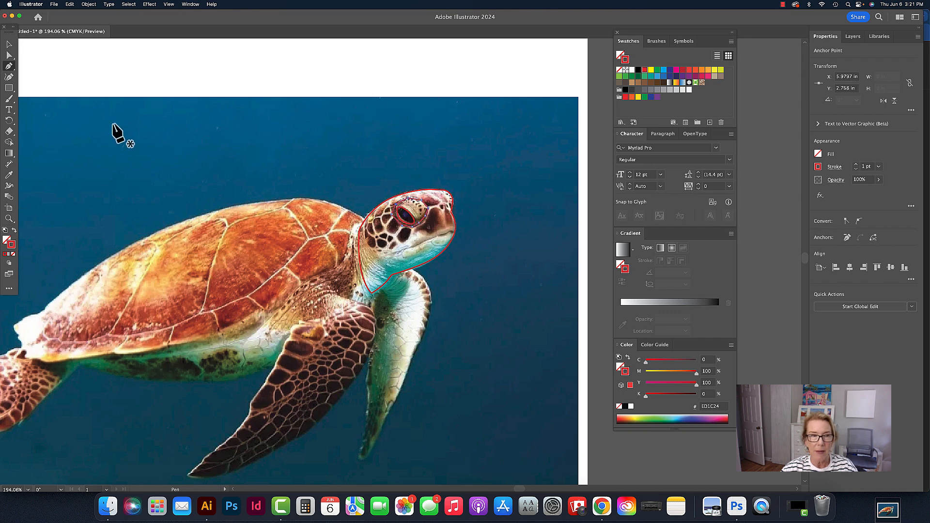
Reshape the eye outline with the Curvature tool, adding and adjusting points around the eye
left_click(9, 76)
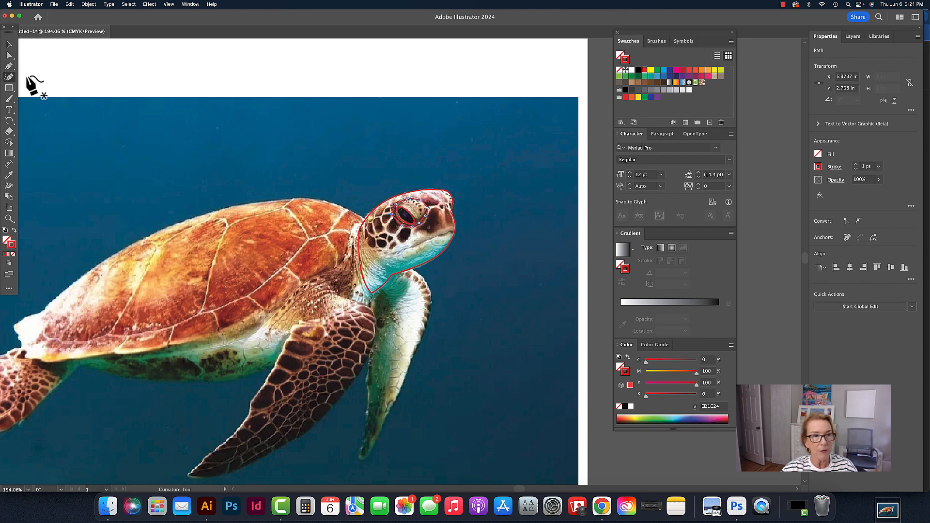
left_click_drag(415, 199, 416, 197)
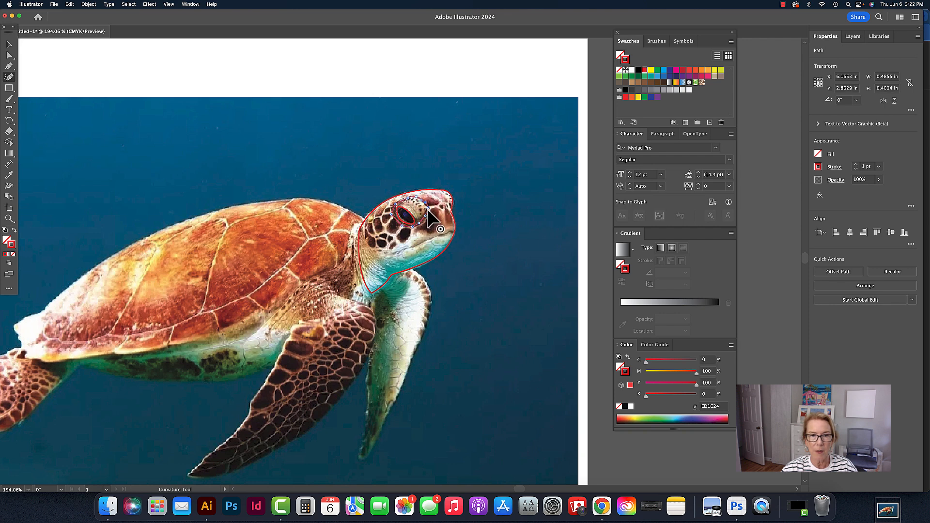
left_click(431, 211, "super")
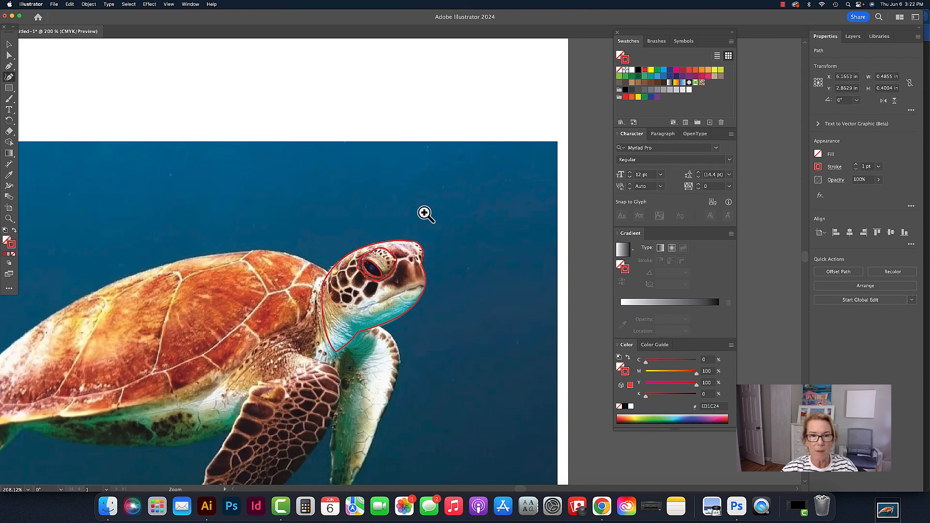
left_click(405, 278, "super")
left_click(401, 270, "super")
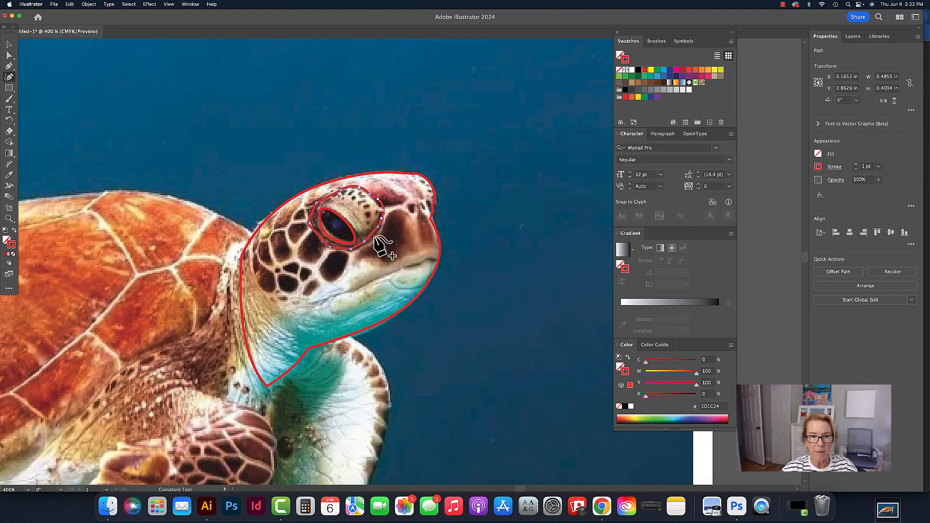
left_click(351, 249)
left_click(343, 251)
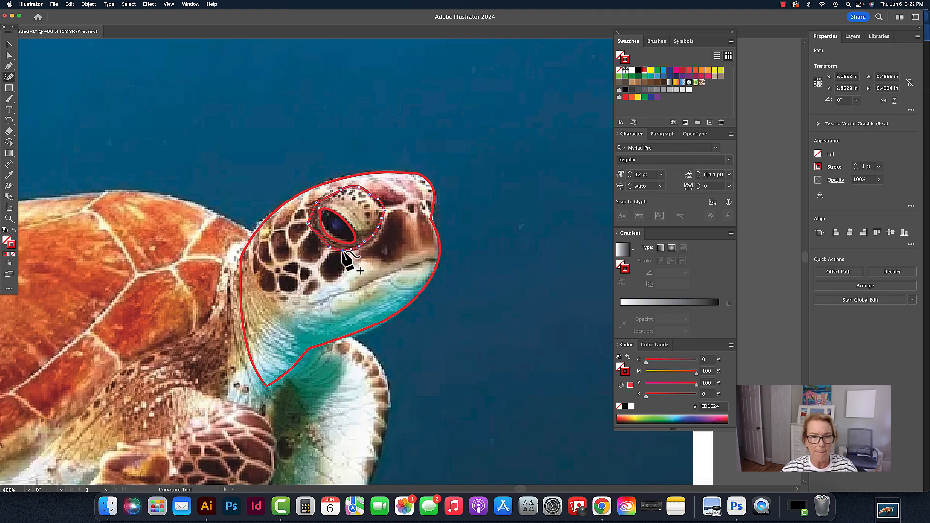
left_click(316, 237)
left_click(311, 212)
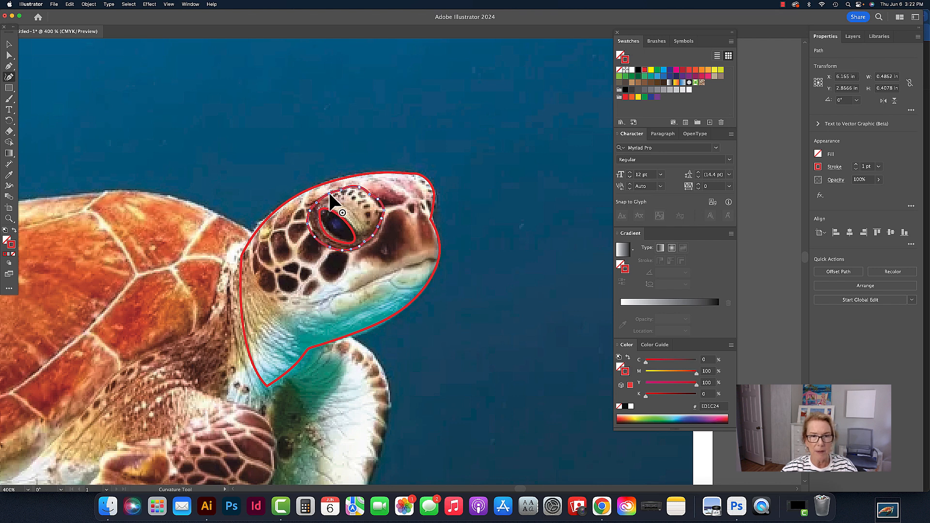
left_click(9, 44)
left_click(535, 210)
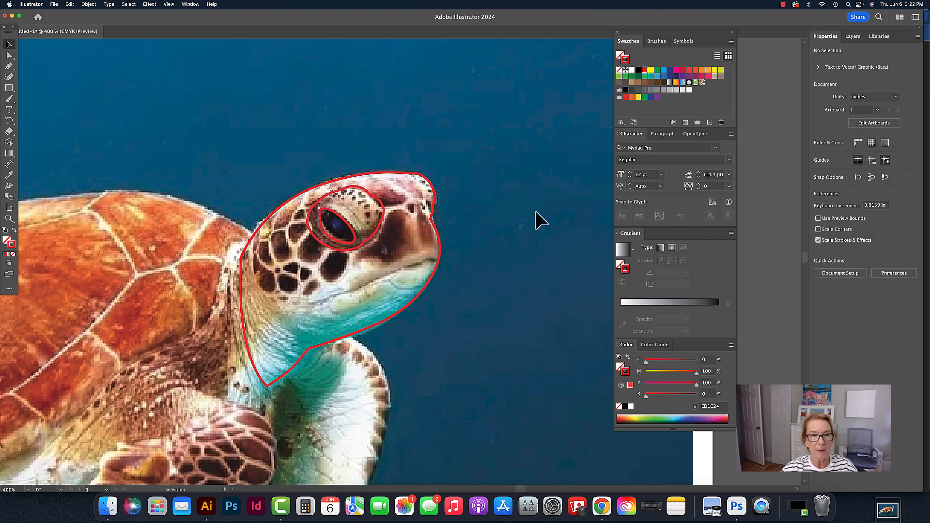
left_click(9, 66)
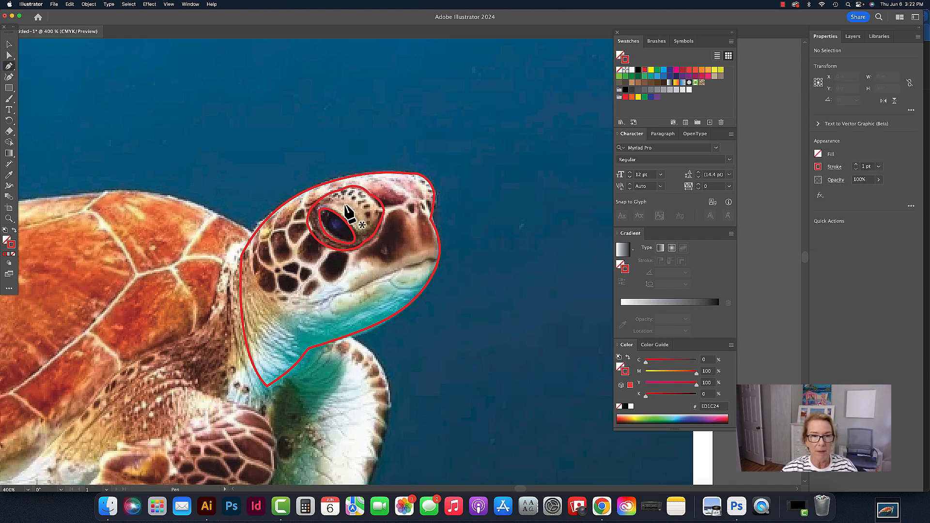
Trace a second, inner ring around the turtle's eye with the Pen tool
left_click(321, 208)
left_click_drag(369, 220, 367, 232)
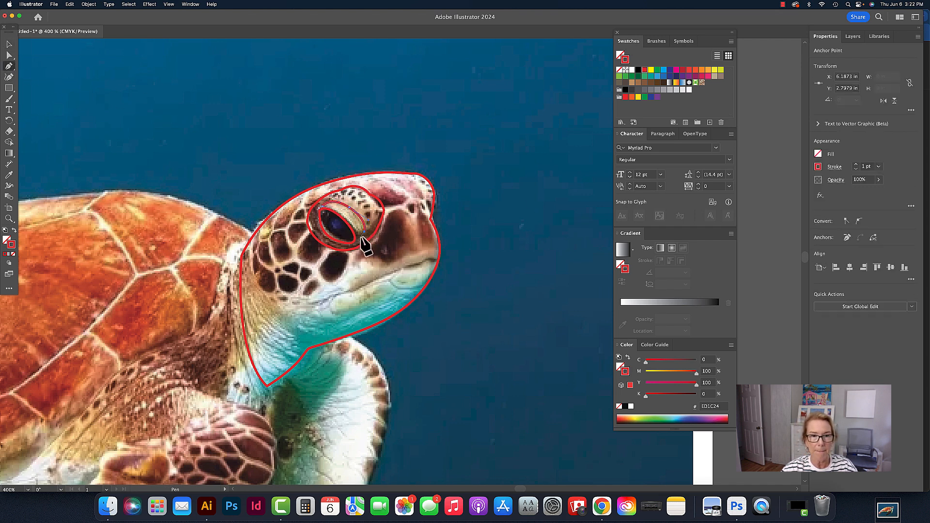
left_click(359, 237)
left_click(322, 208)
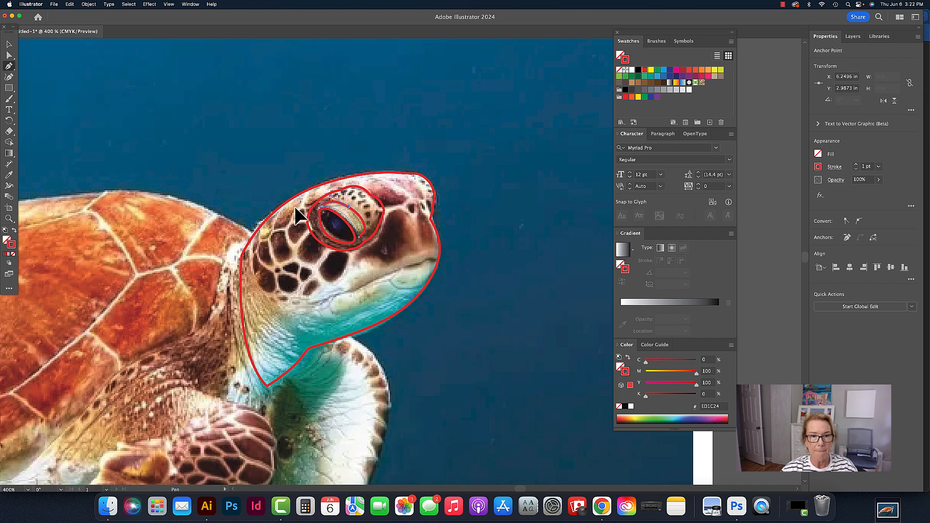
left_click_drag(296, 208, 294, 207)
left_click(397, 166, "super")
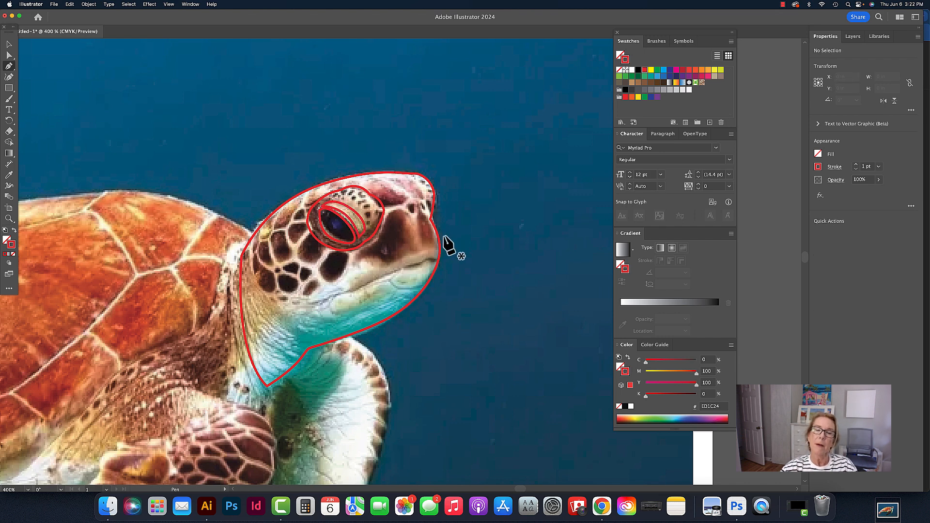
Trace a closed outline of the turtle's mouth and jawline along the lower head with the Pen tool
left_click(437, 261)
left_click(429, 258)
left_click_drag(417, 262, 411, 265)
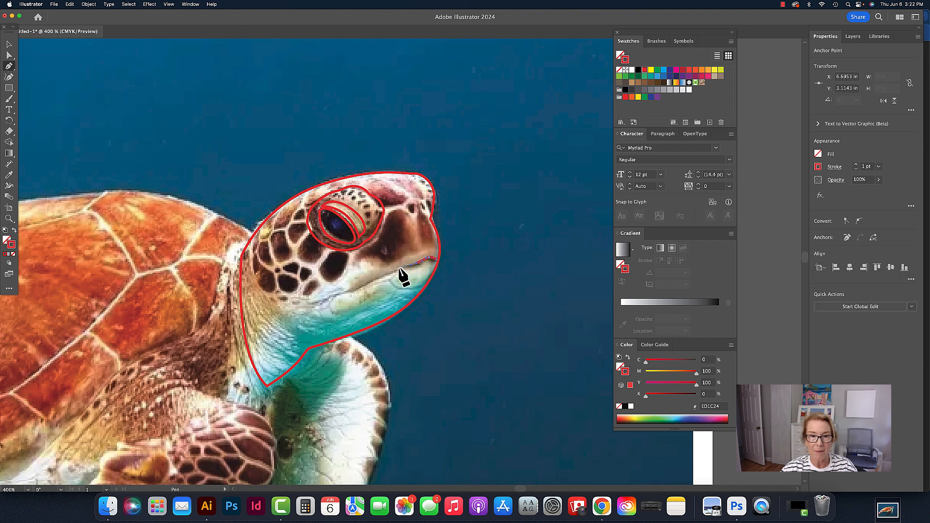
left_click(380, 277)
left_click(347, 291)
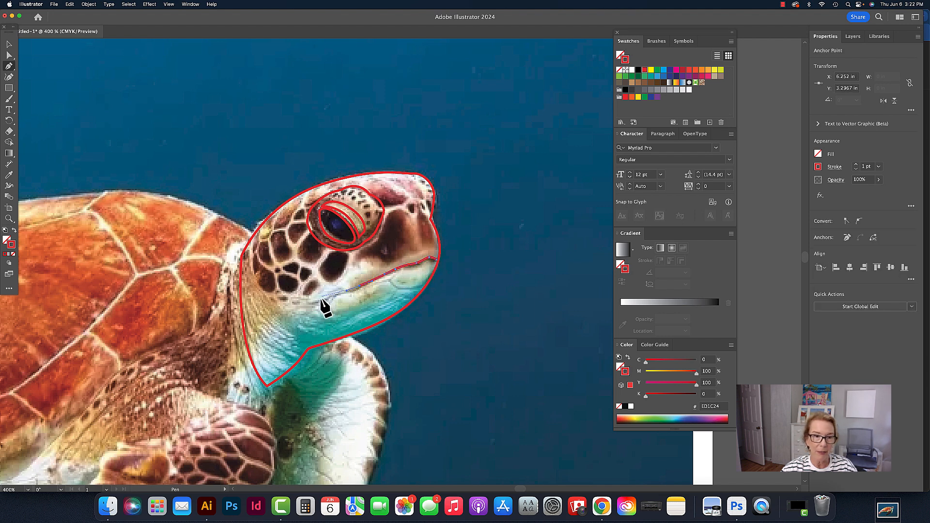
left_click(298, 296)
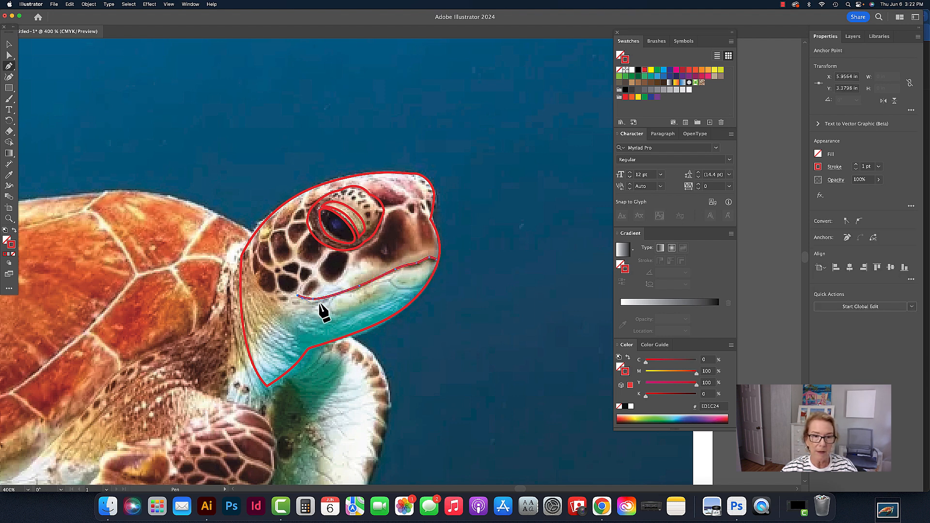
left_click_drag(344, 298, 349, 295)
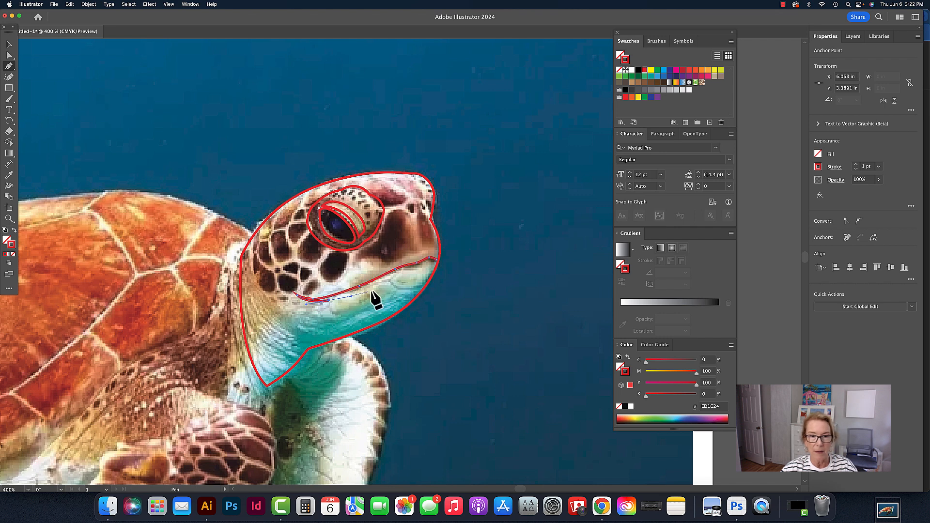
left_click(420, 270)
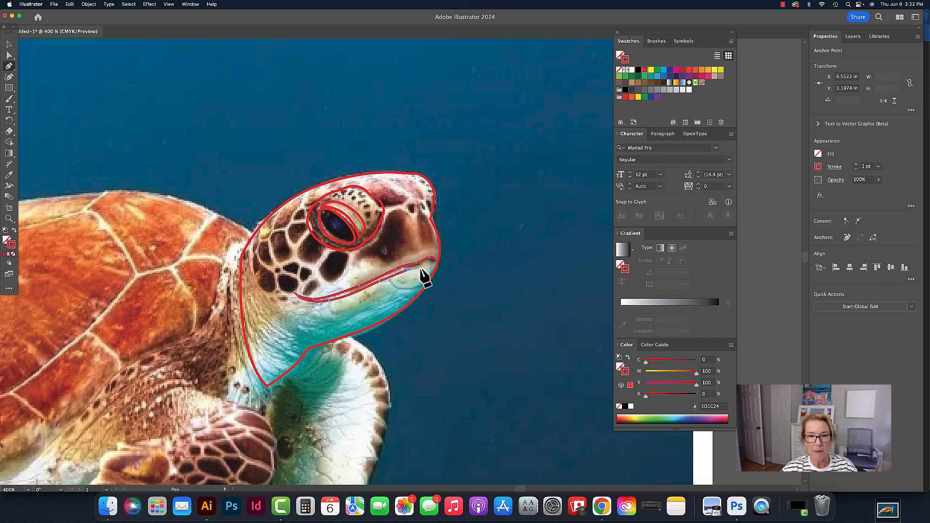
left_click(438, 261)
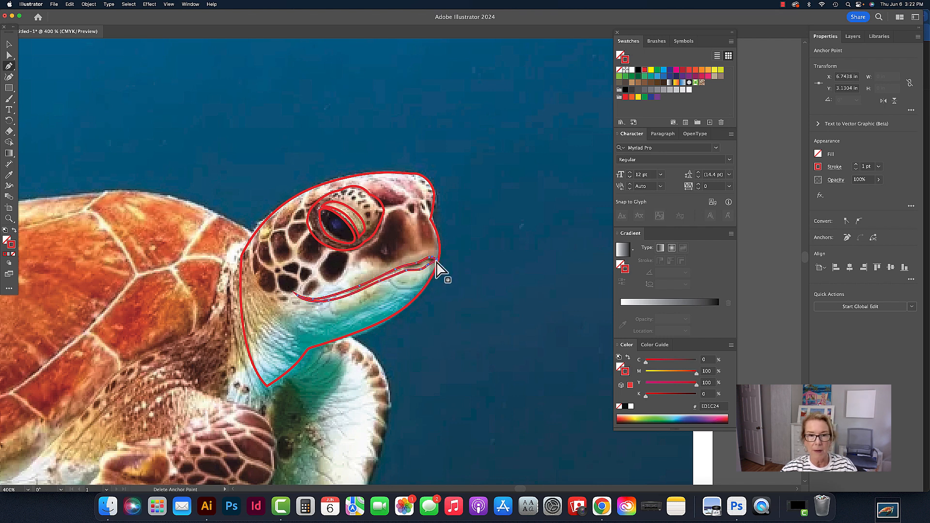
left_click(442, 241, "super")
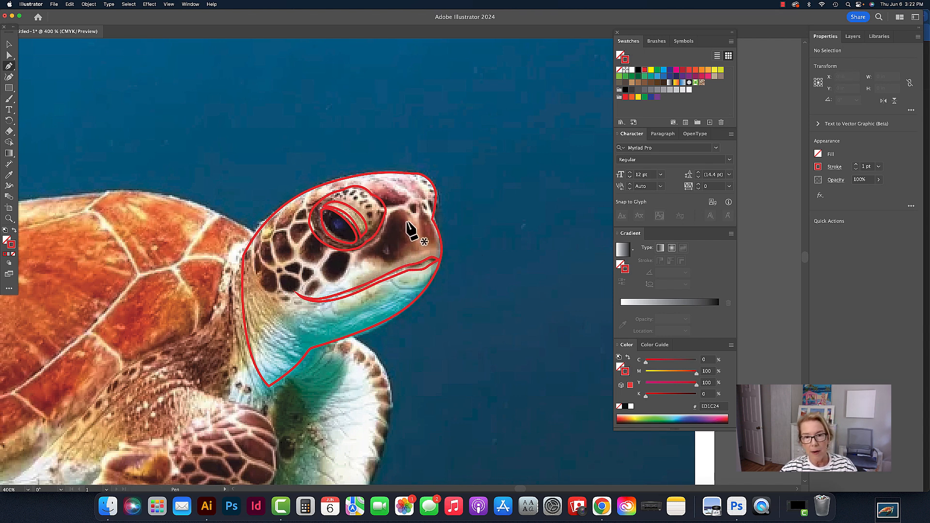
Trace a small closed shape for the beak at the front of the snout with the Pen tool
left_click(412, 217)
left_click_drag(403, 209, 423, 219)
left_click(422, 247)
left_click(411, 217)
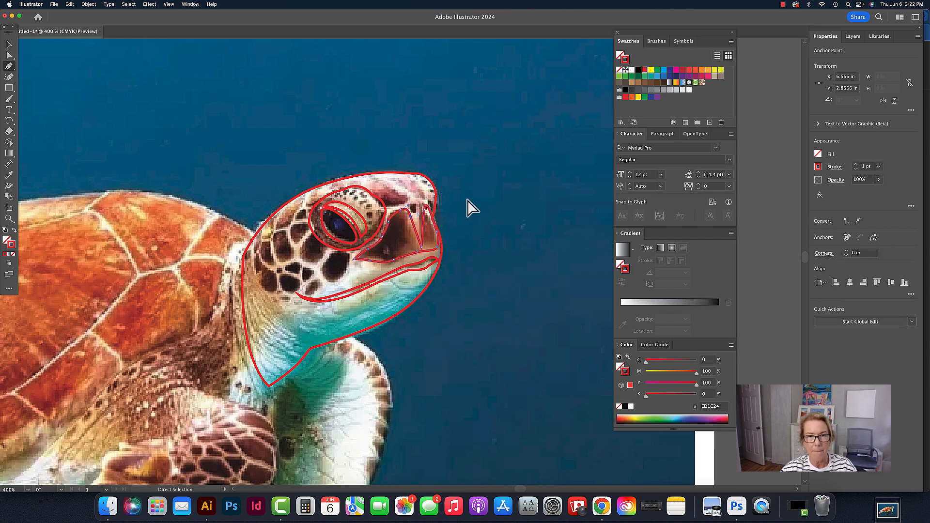
left_click(467, 200, "super")
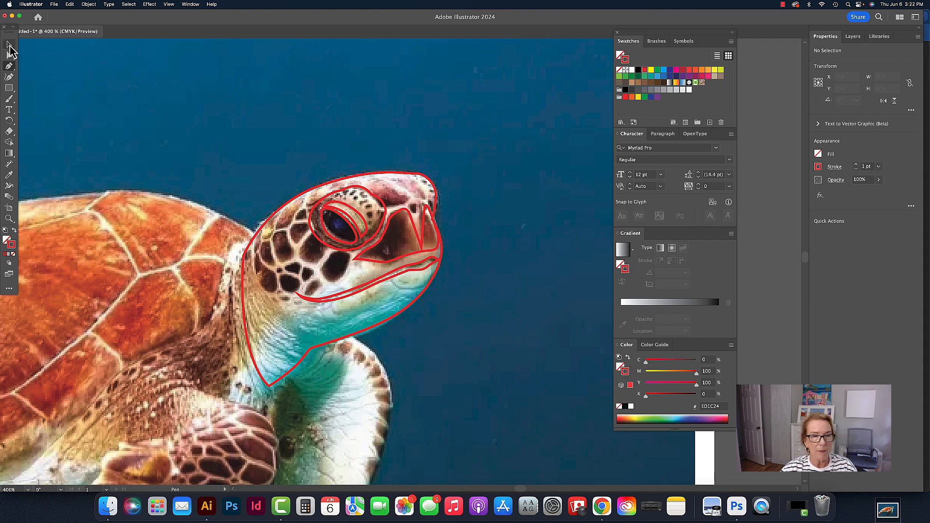
Move an anchor point at the tip of the snout shape upward with the Direct Selection tool
left_click(9, 56)
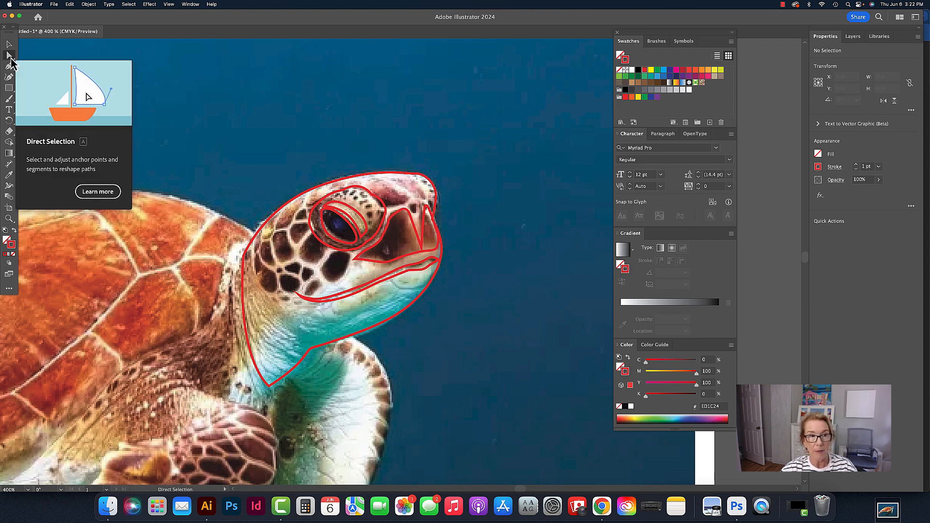
left_click(426, 204)
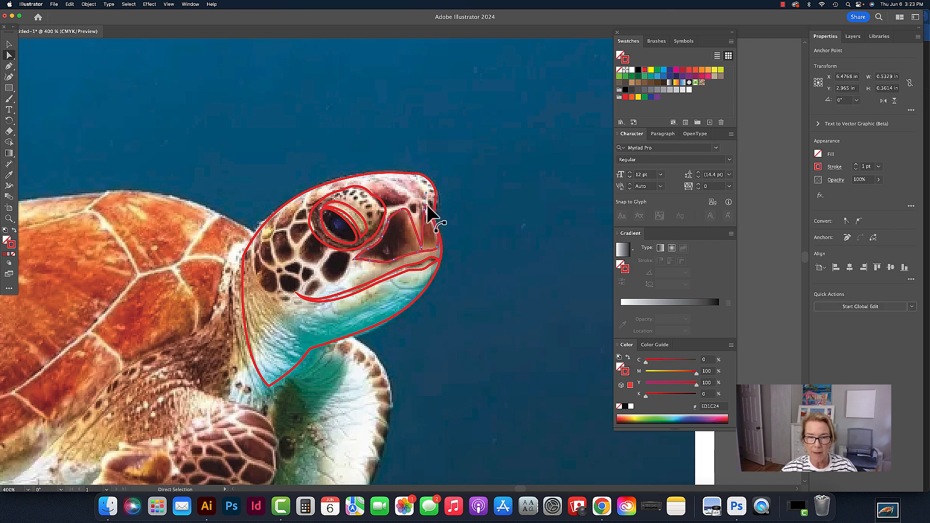
left_click_drag(425, 209, 425, 201)
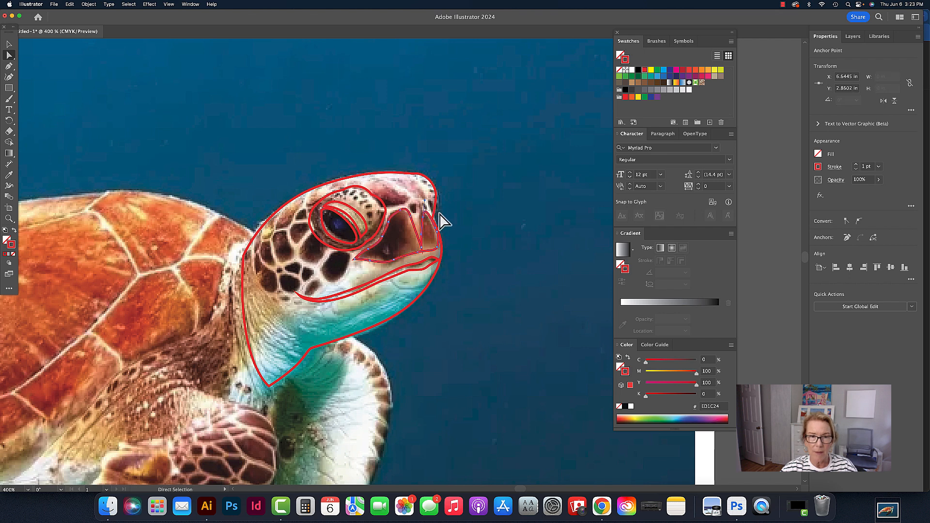
left_click(442, 217)
left_click_drag(437, 199, 495, 166)
key("super+z")
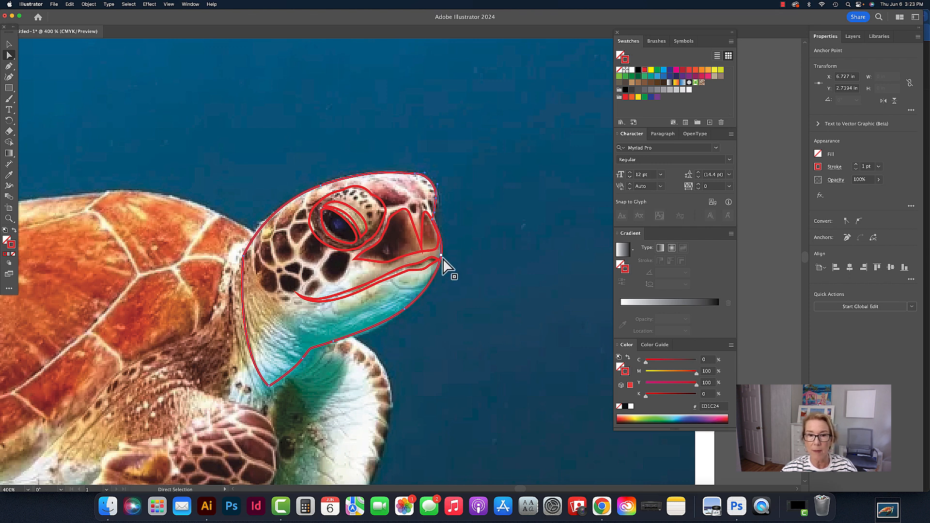
left_click_drag(441, 254, 485, 253)
key("super+z")
left_click(454, 116)
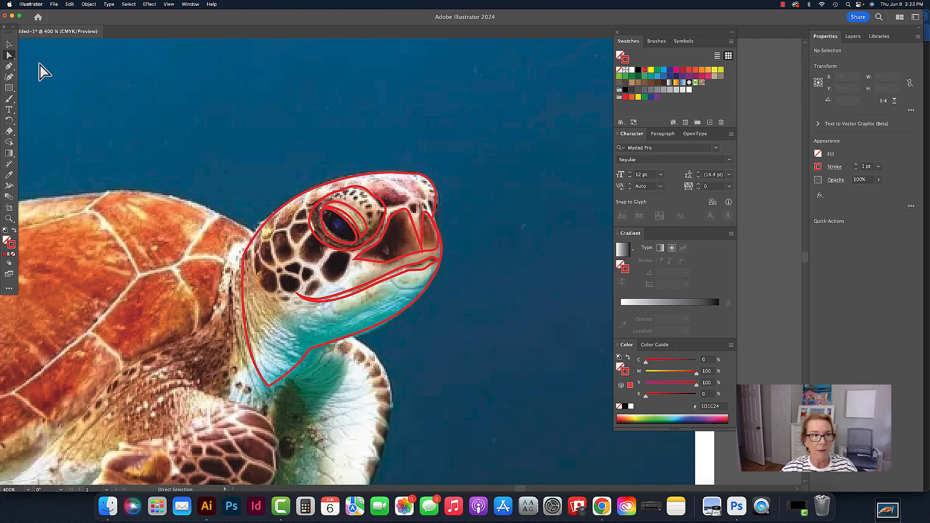
left_click(9, 44)
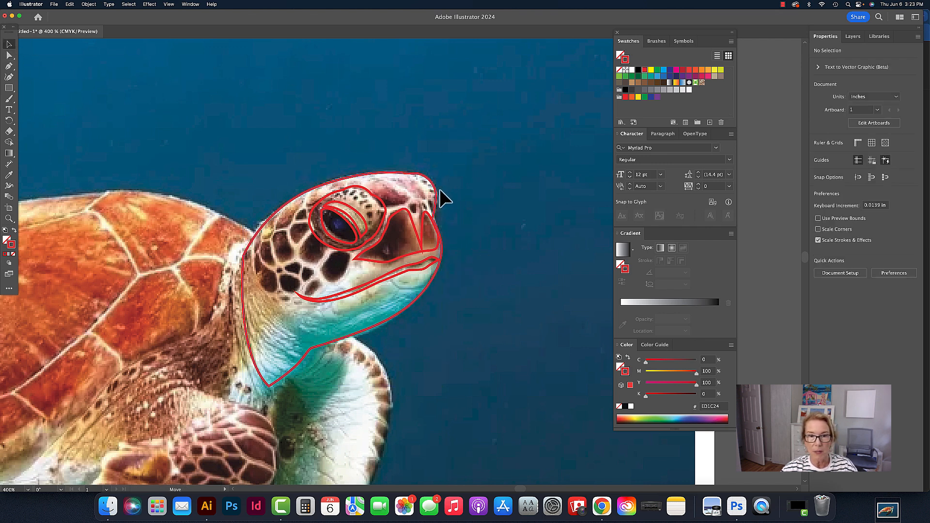
left_click_drag(440, 190, 515, 162)
key("super+z")
left_click(515, 167)
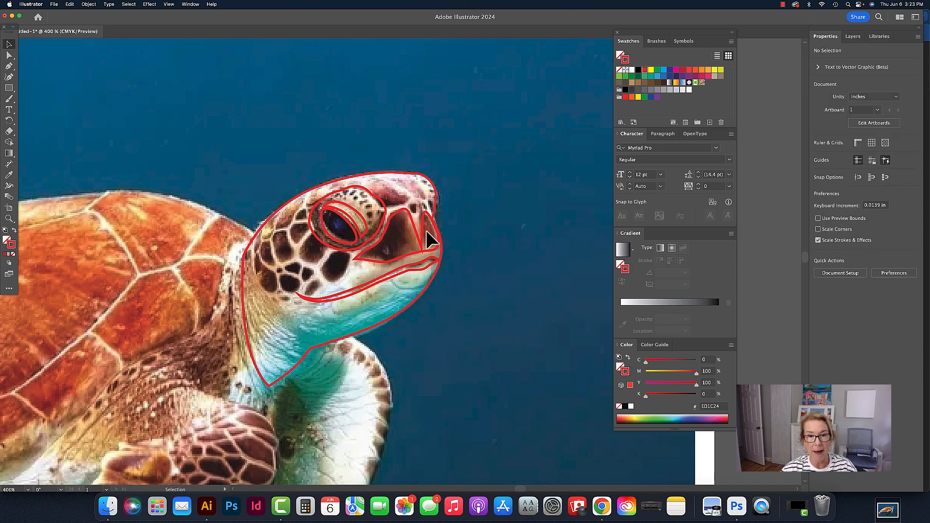
Add two small nostril marks on the snout with the Pen tool
left_click(9, 65)
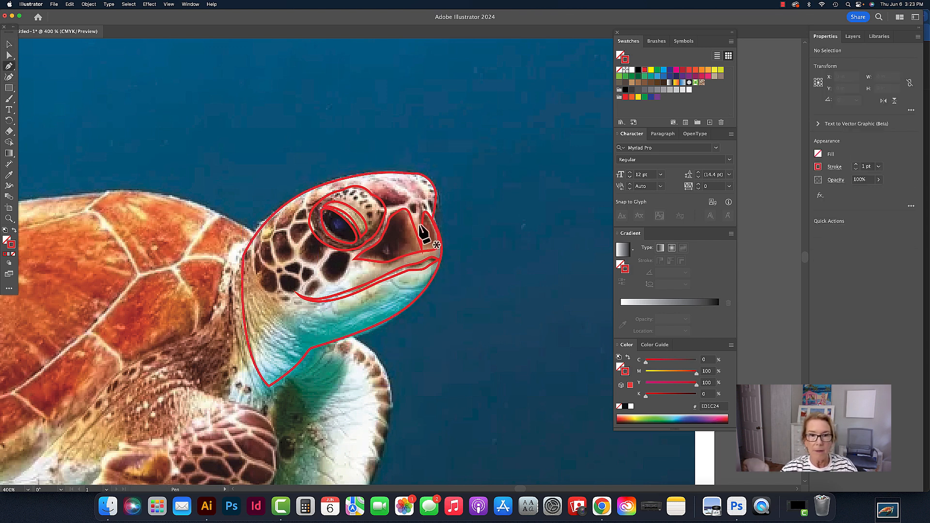
left_click(414, 208)
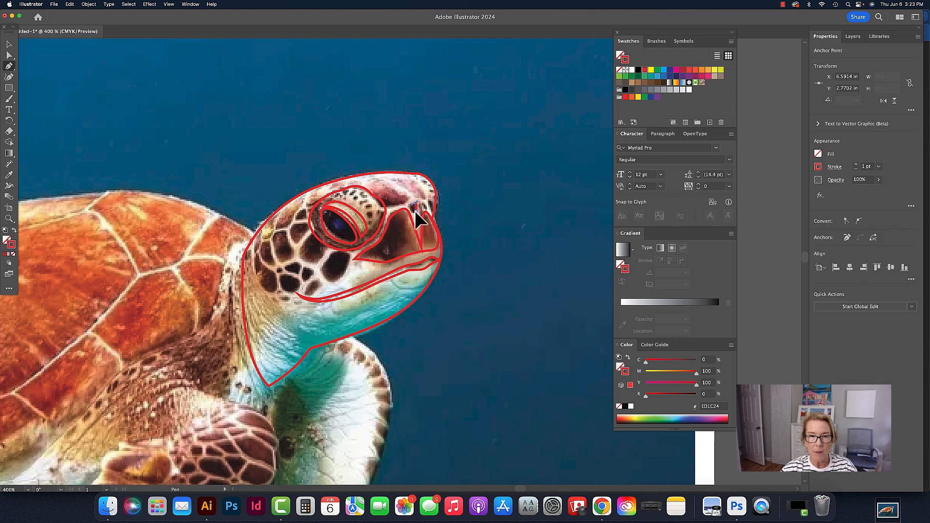
left_click(468, 208, "super")
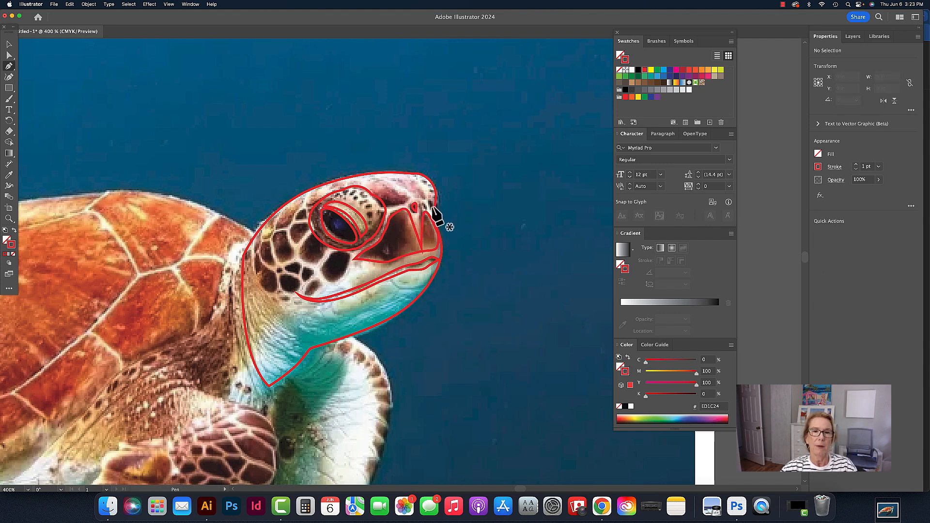
left_click(426, 206)
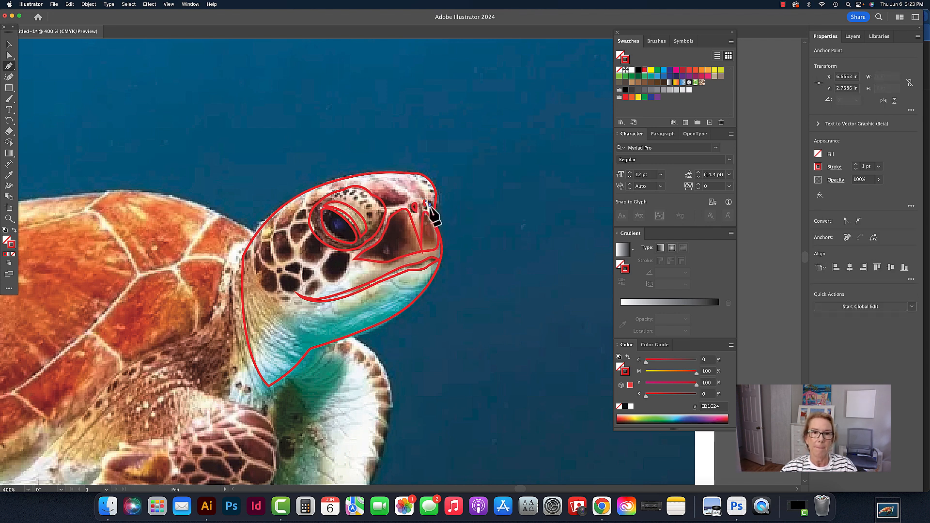
left_click(461, 210, "super")
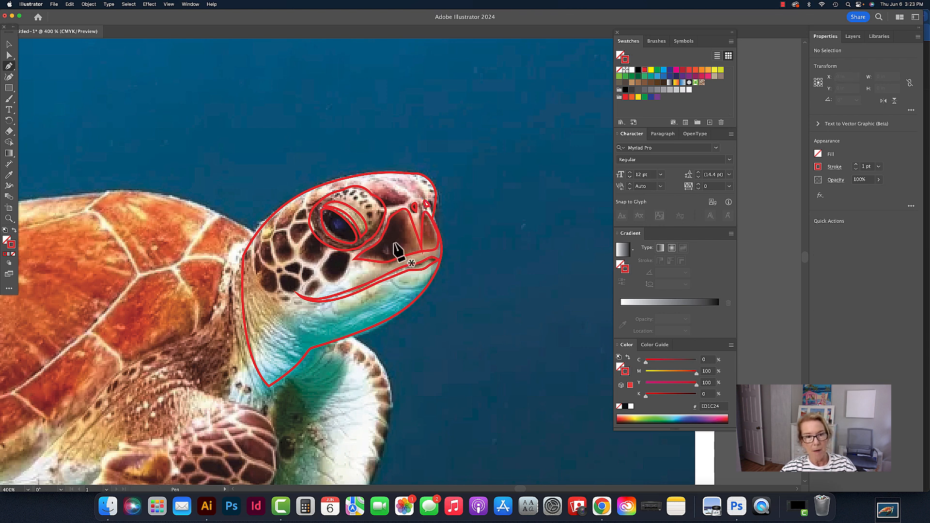
left_click(8, 44)
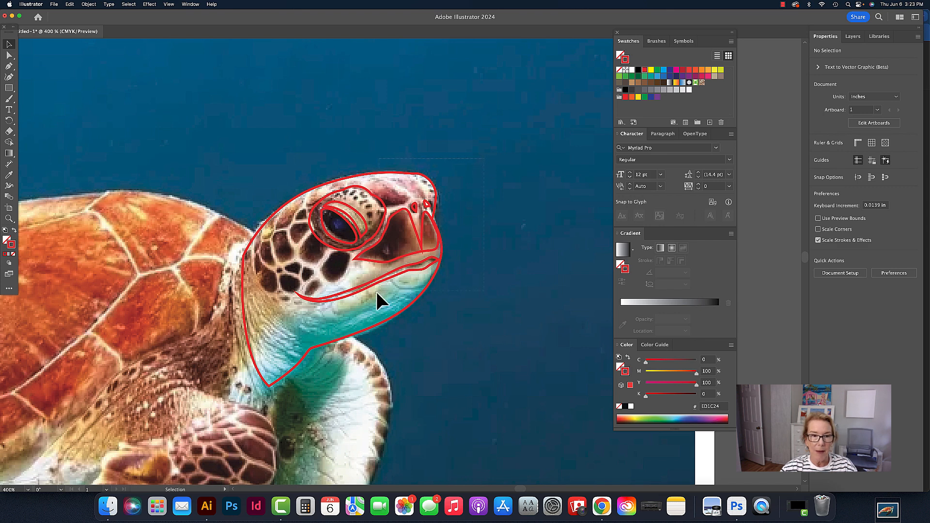
Select all the traced head outlines and group them together
left_click(284, 312)
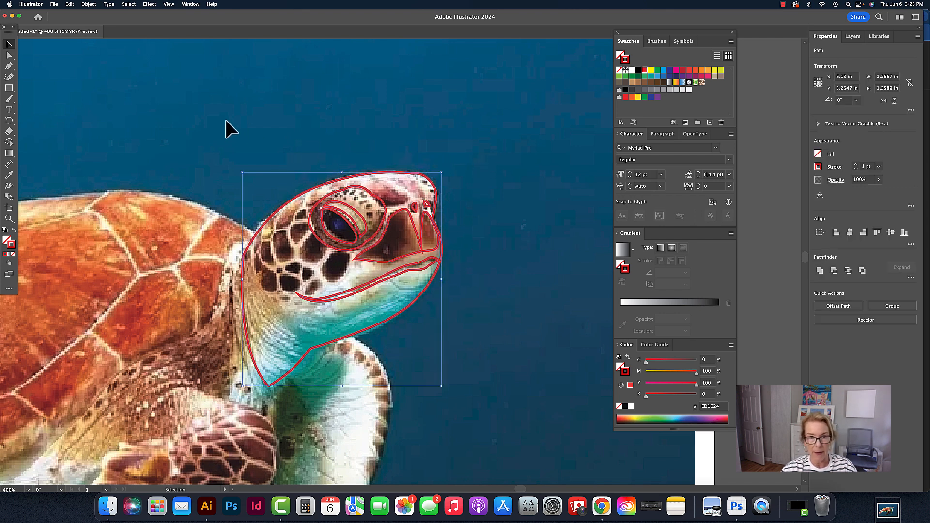
left_click(70, 5)
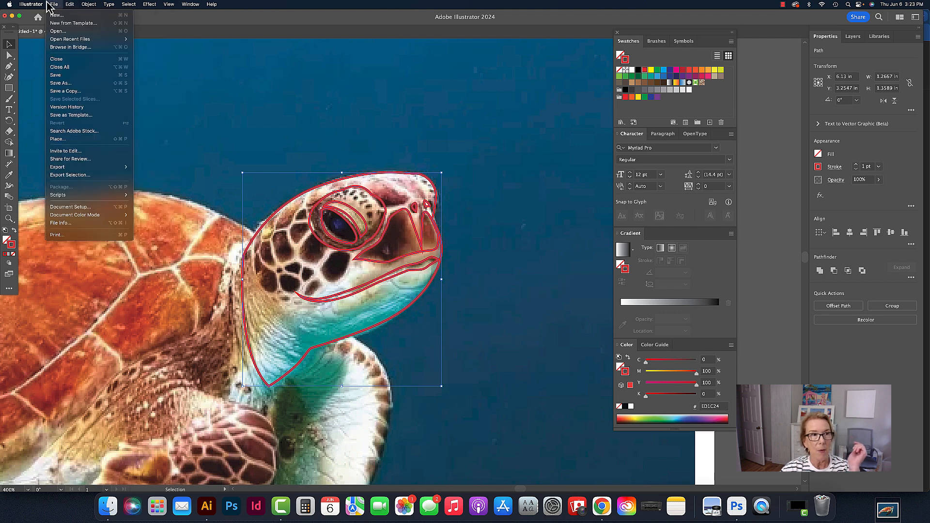
mouse_move(91, 6)
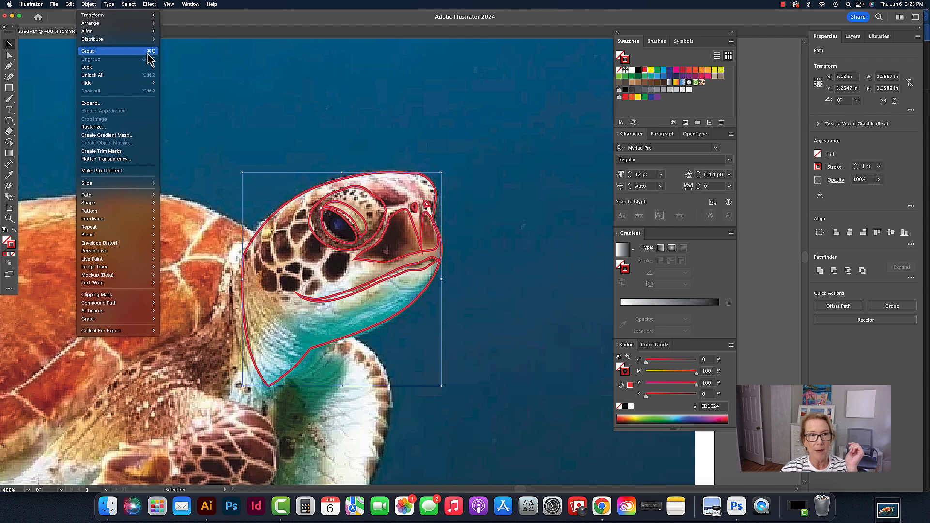
left_click(121, 51)
left_click(453, 152)
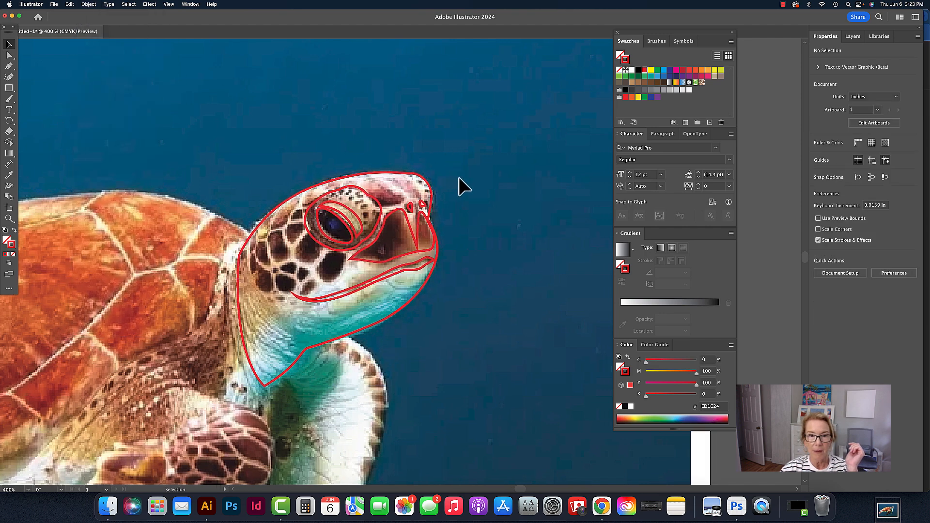
Move the grouped outline off the photo so it sits on the plain water beside the turtle
scroll(417, 194, "right", 3)
mouse_move(367, 213)
left_mouse_down()
mouse_move(536, 170)
mouse_move(224, 137)
mouse_move(475, 165)
mouse_move(515, 273)
mouse_move(346, 214)
mouse_move(366, 215)
left_mouse_up()
left_click(396, 217, "alt+super")
left_click(397, 218, "alt+super")
left_click_drag(415, 278, 429, 93)
left_click(459, 186)
left_click(413, 223, "super")
left_click(415, 225, "super")
left_click(414, 237, "super")
left_click(383, 168)
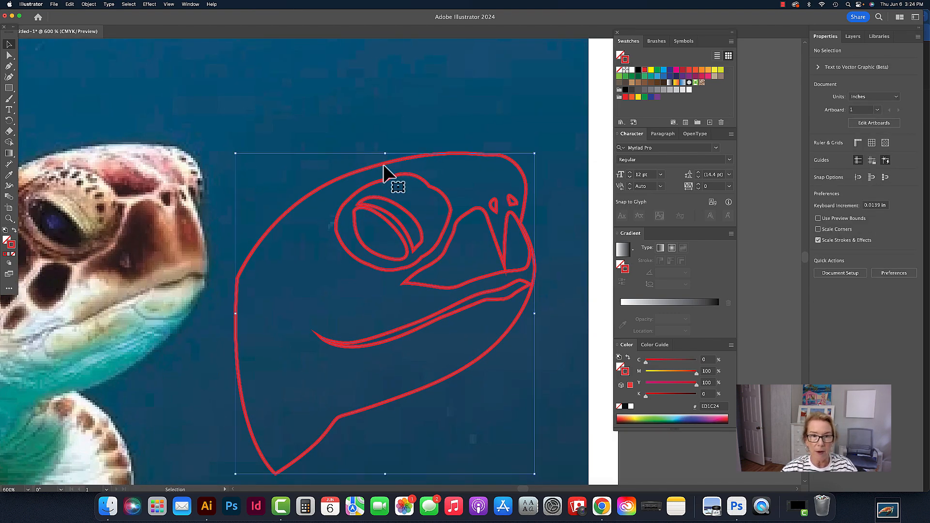
Select the outer head outline within the group and fill it with the light grey swatch
key("a")
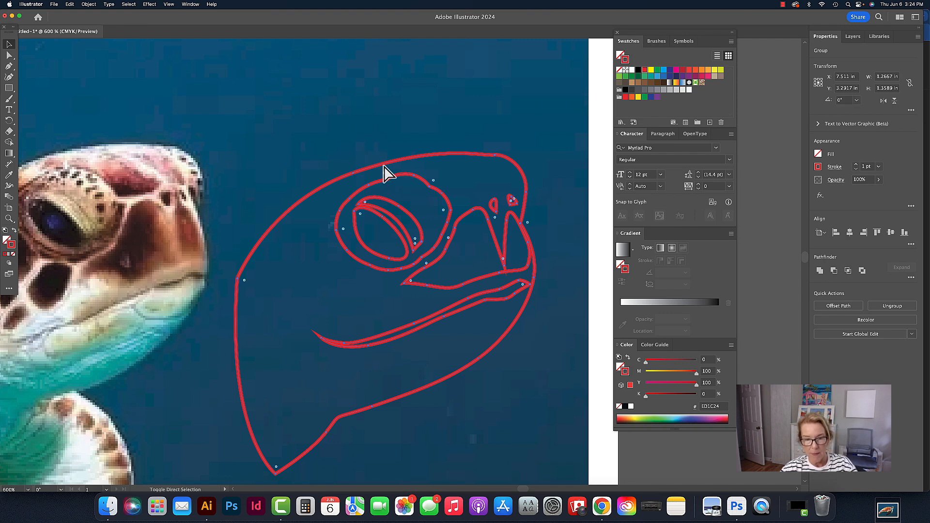
key("v")
left_click(402, 125)
left_click(400, 162)
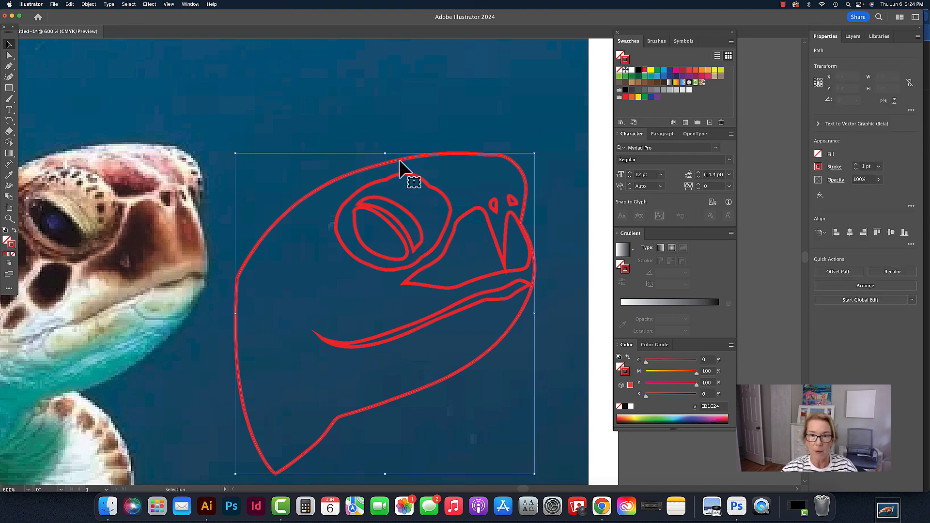
scroll(457, 161, "left", 5)
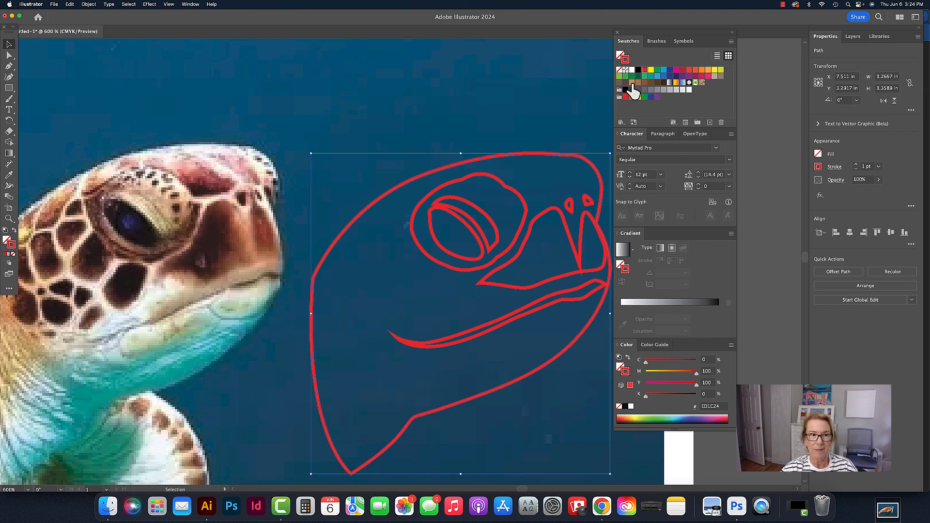
left_click(620, 55)
left_click(690, 90)
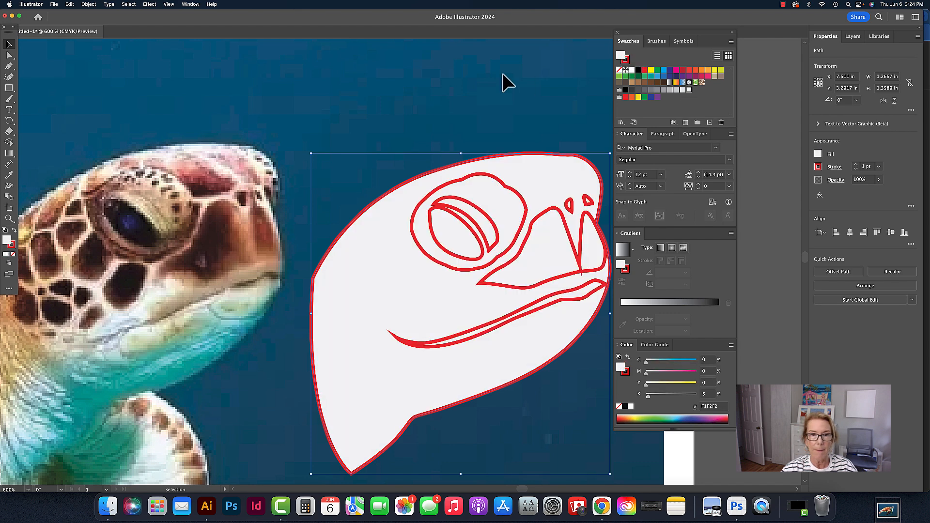
left_click(502, 73)
left_click(540, 183)
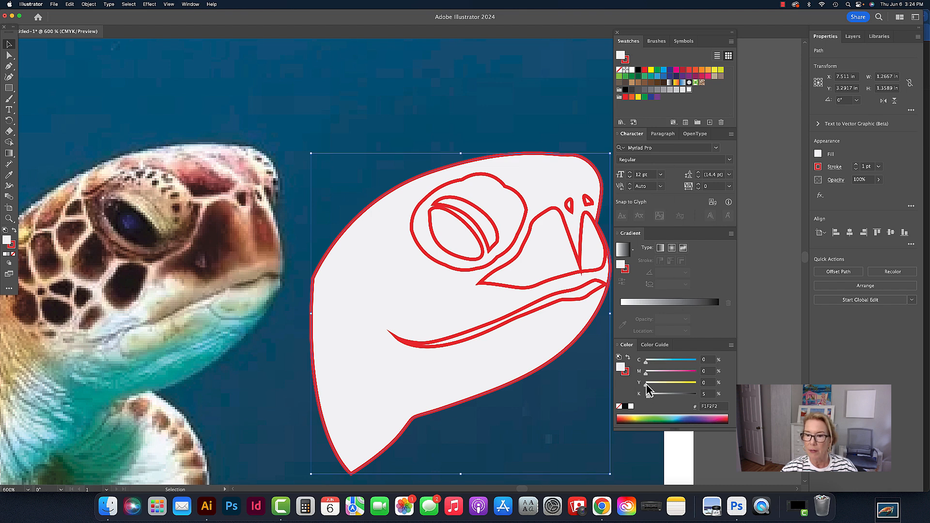
Tint the outer head fill to a cream shade by raising its yellow to 14%
left_click_drag(647, 384, 651, 384)
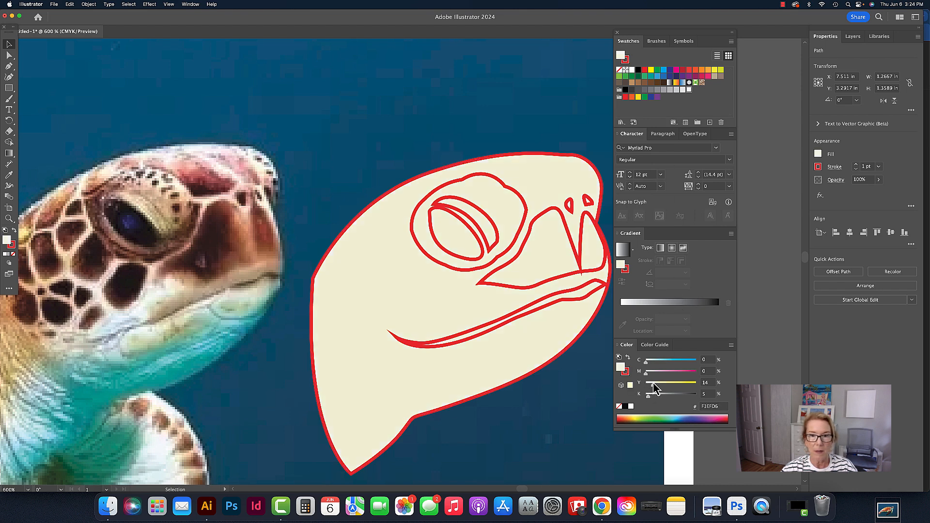
left_click(436, 114)
Fill the eye's pupil with dark blue and the crescent lid shape above it with tan
left_click(468, 226)
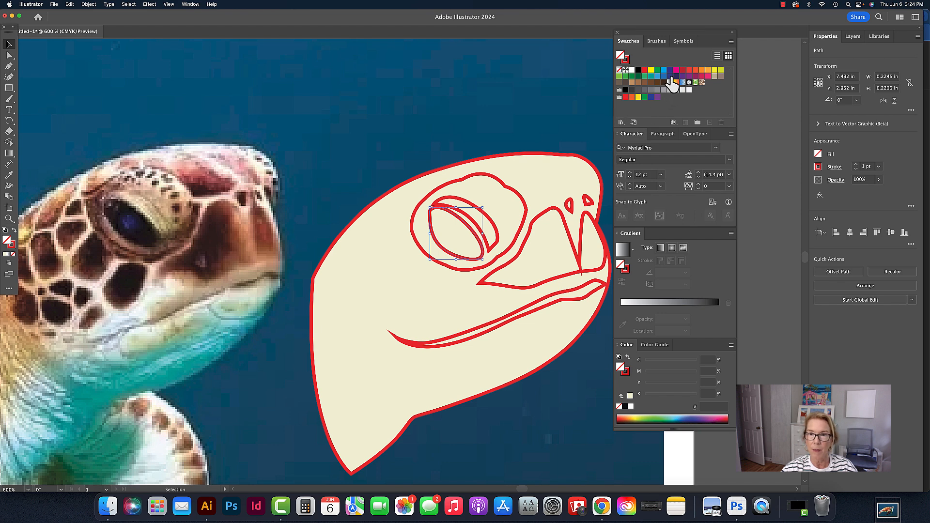
left_click(670, 76)
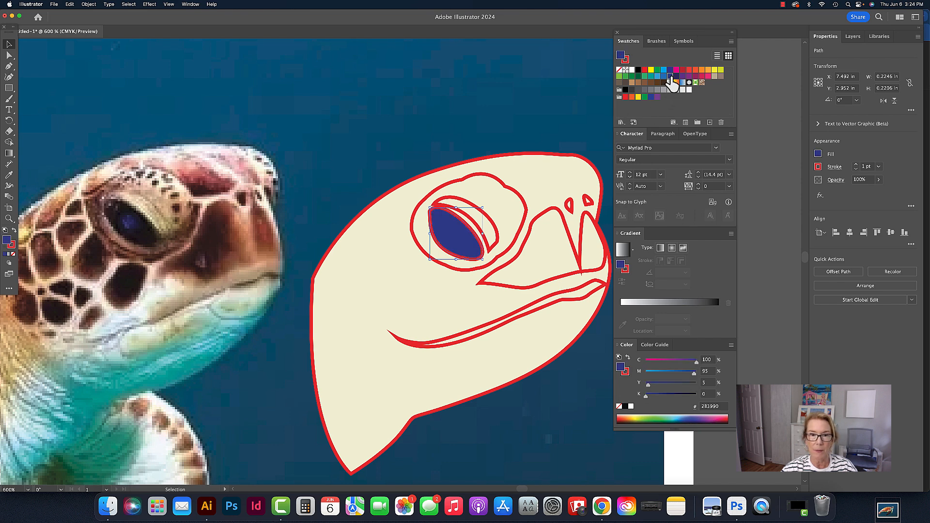
left_click(497, 243)
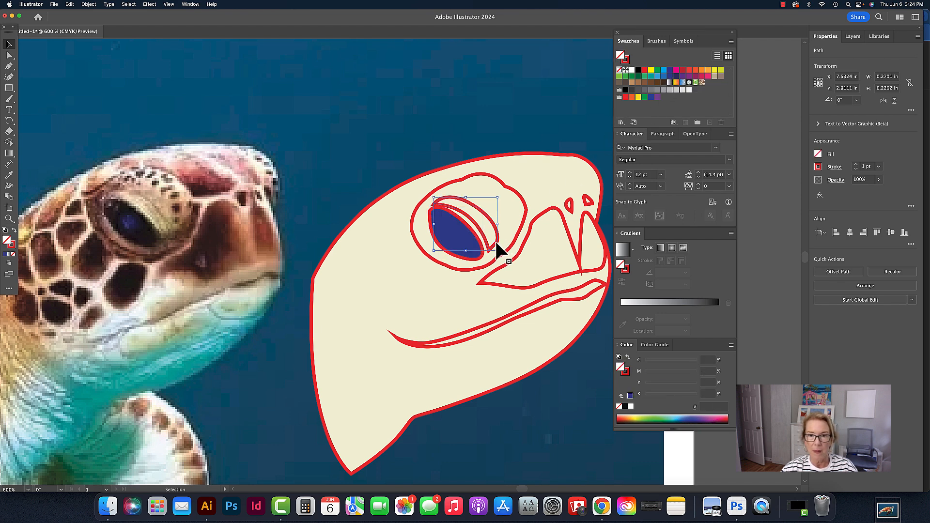
left_click(632, 83)
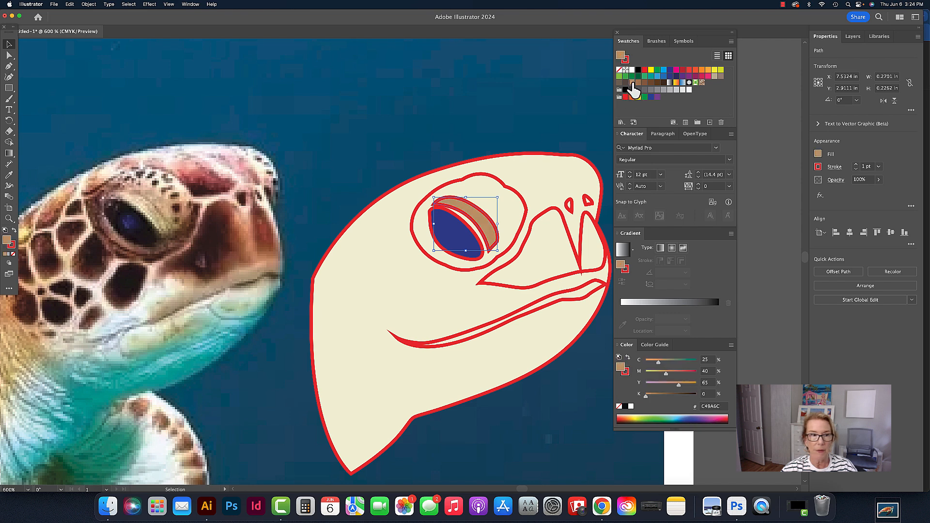
Fill the outer eye surround with light grey, then tint it cream with 22% yellow
left_click(501, 185)
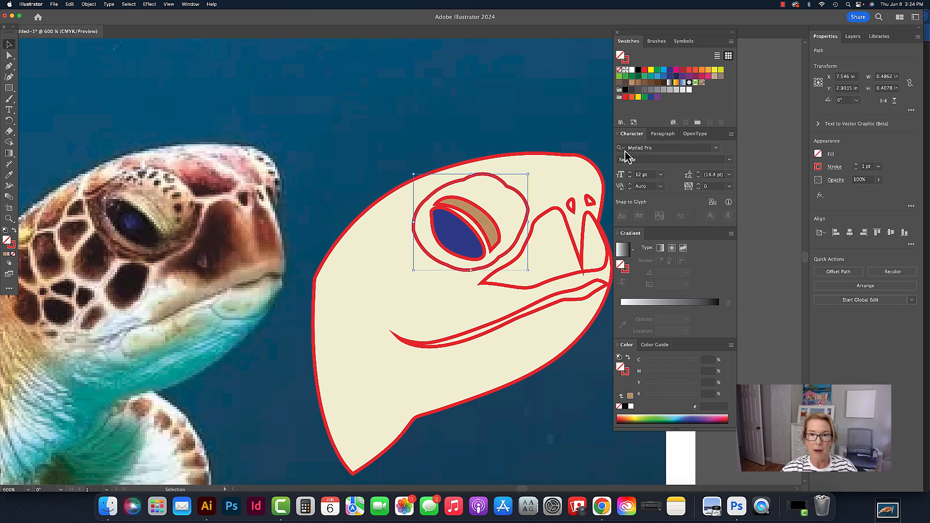
left_click(689, 90)
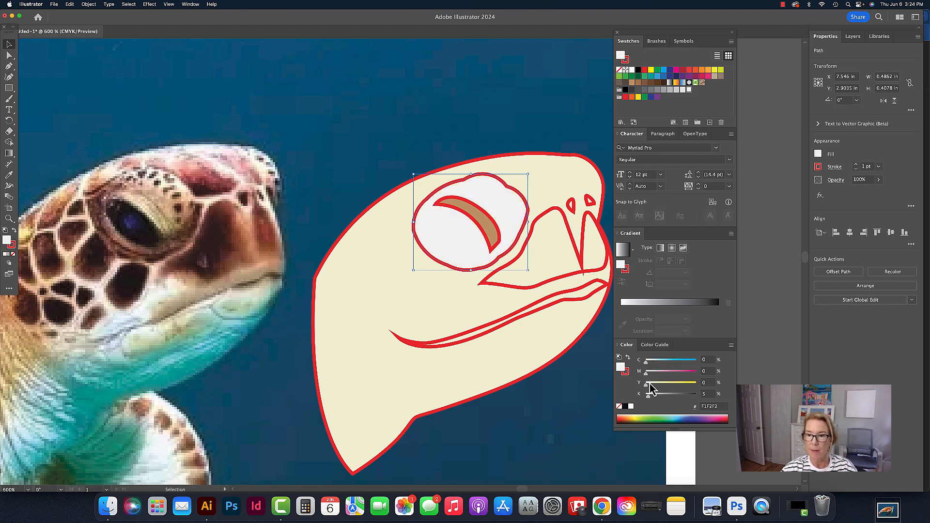
left_click_drag(647, 384, 658, 384)
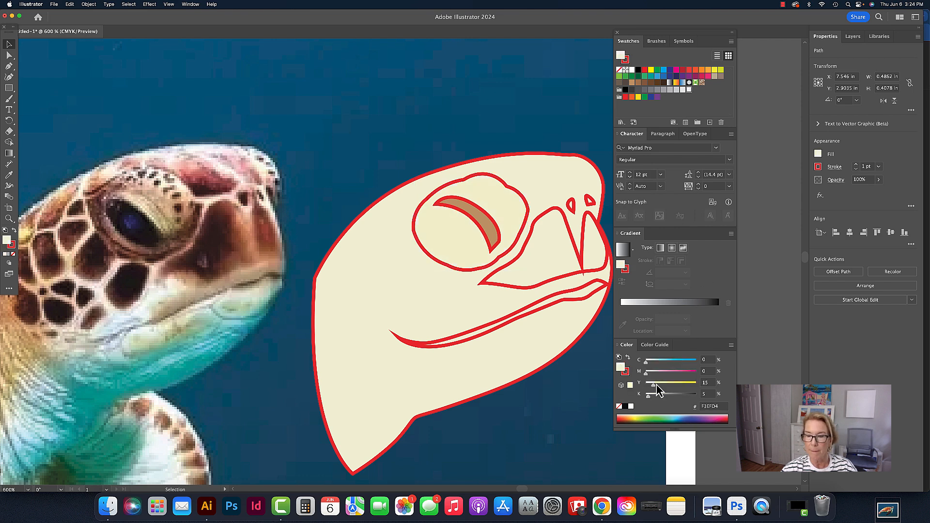
left_click(500, 100)
left_click(522, 224)
left_click(518, 110)
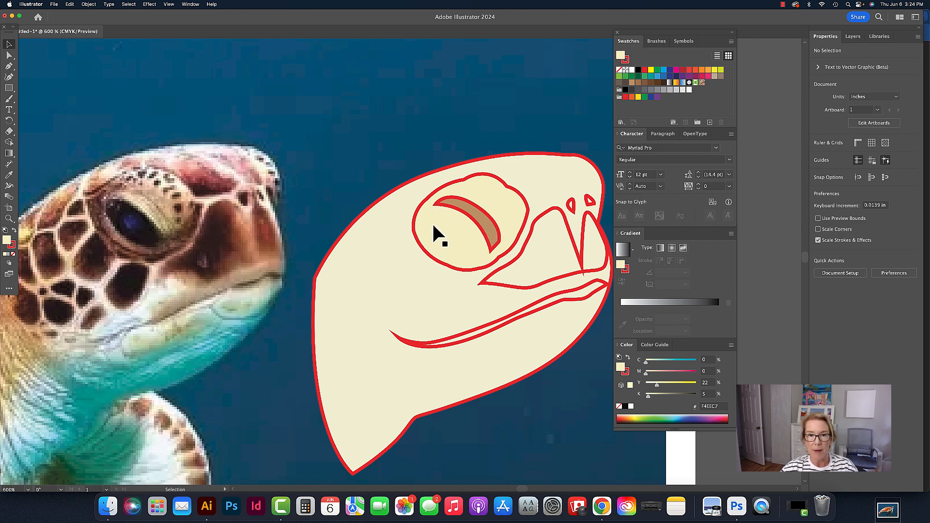
left_click(499, 202)
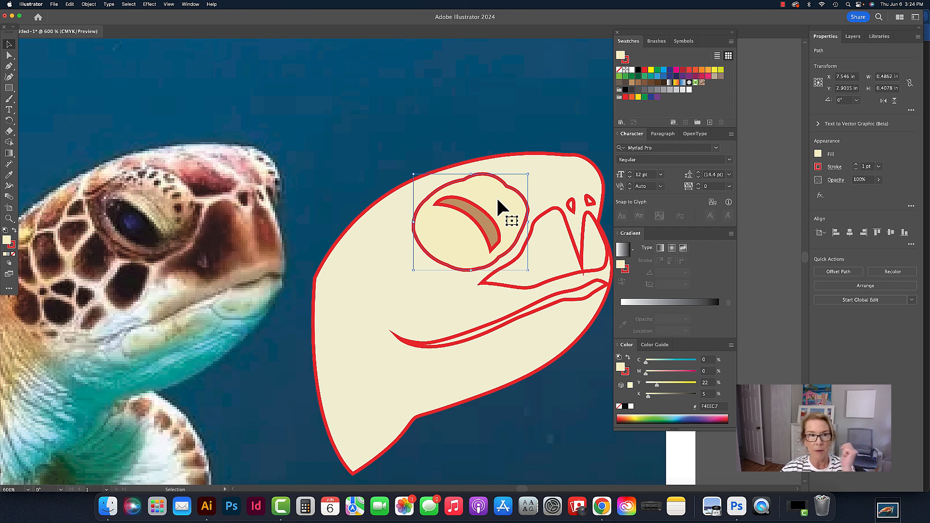
left_click(529, 119)
left_click_drag(517, 213, 423, 225)
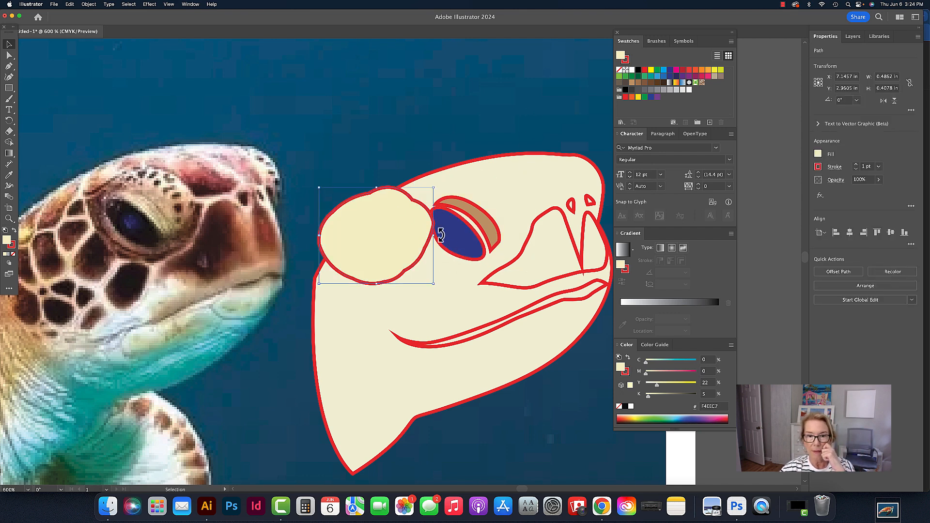
key("super+z")
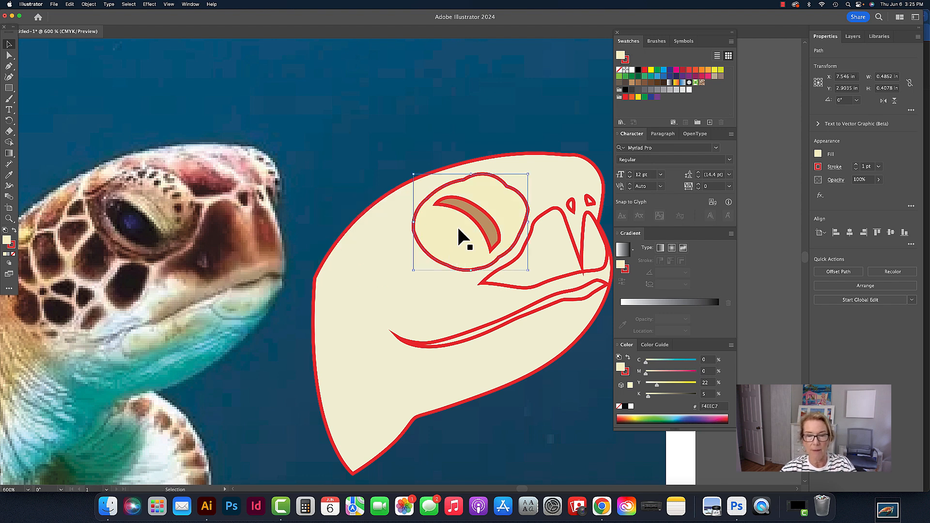
Send the eye surround backward so the pupil and lid shapes sit in front of it
left_click(90, 4)
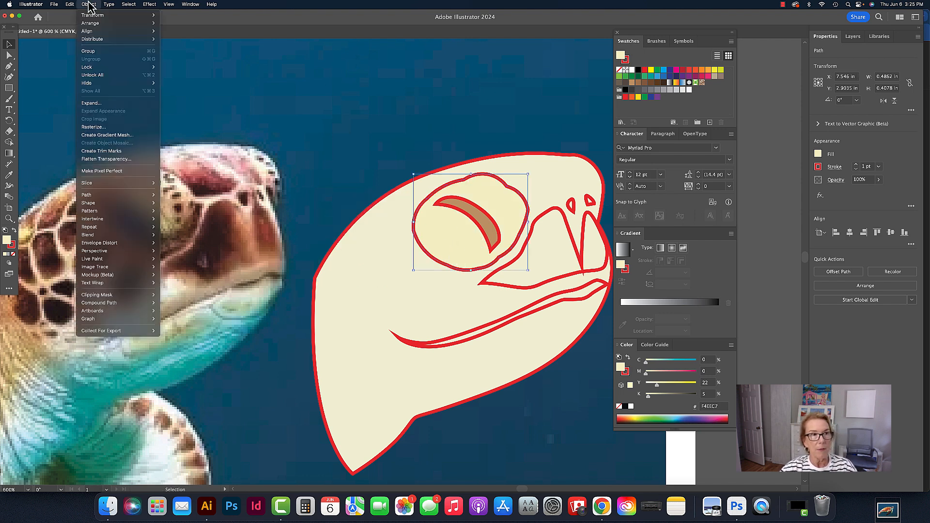
mouse_move(91, 25)
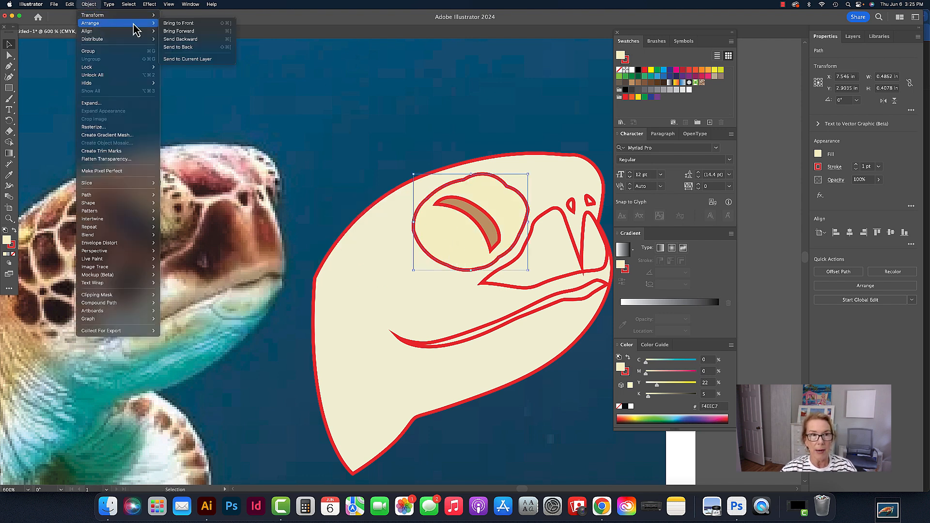
left_click(179, 40)
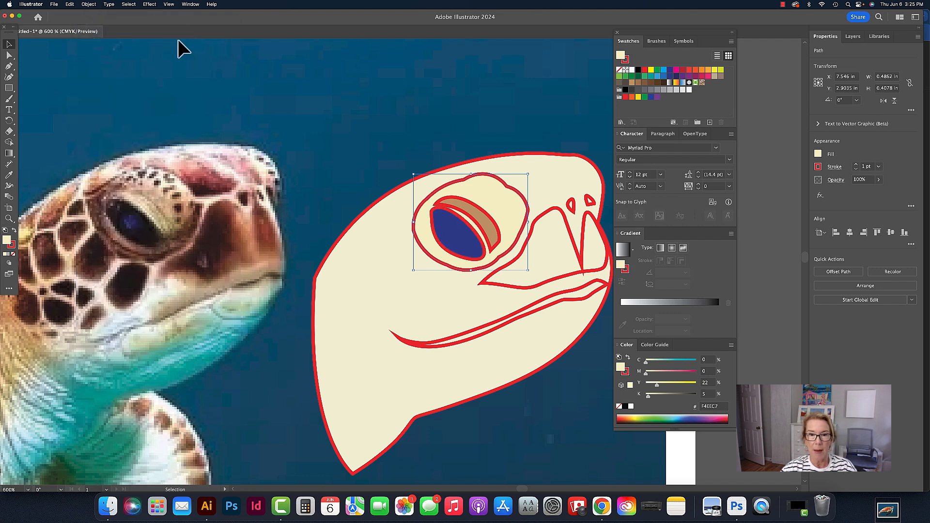
left_click(506, 90)
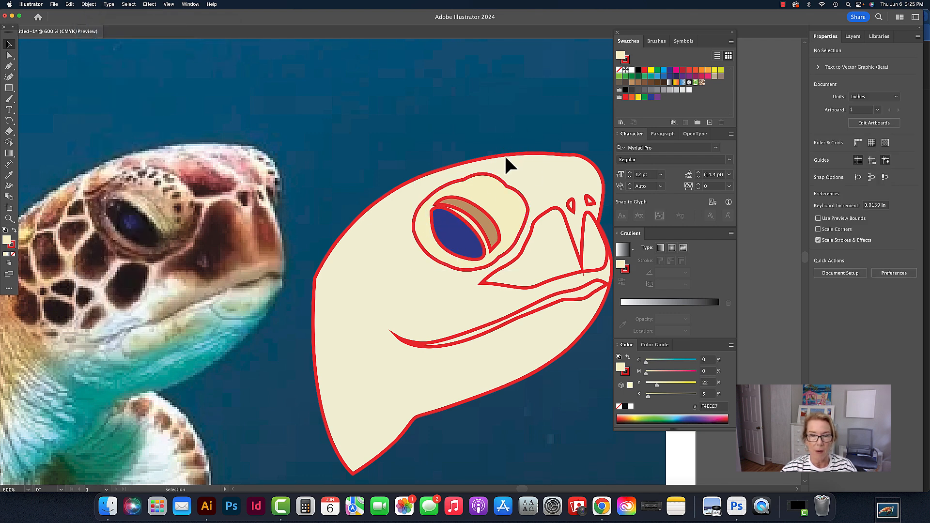
left_click(89, 5)
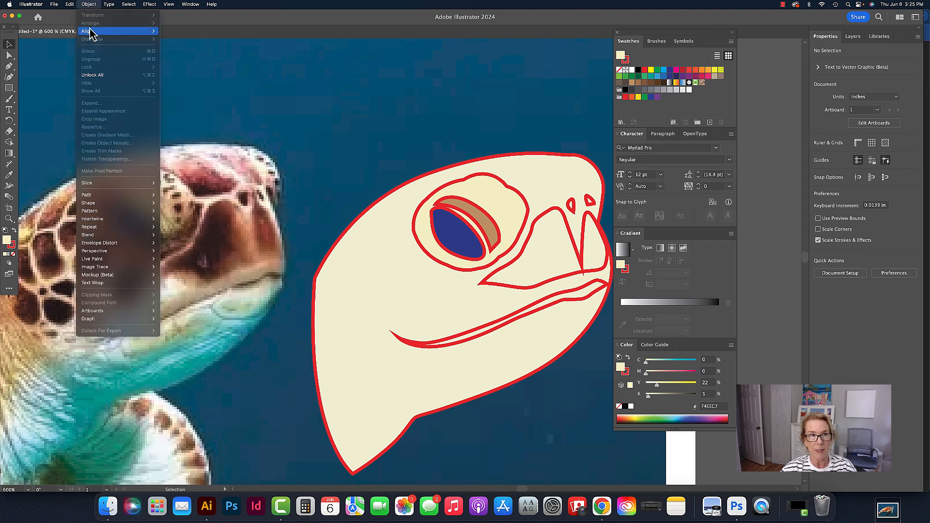
left_click(422, 113)
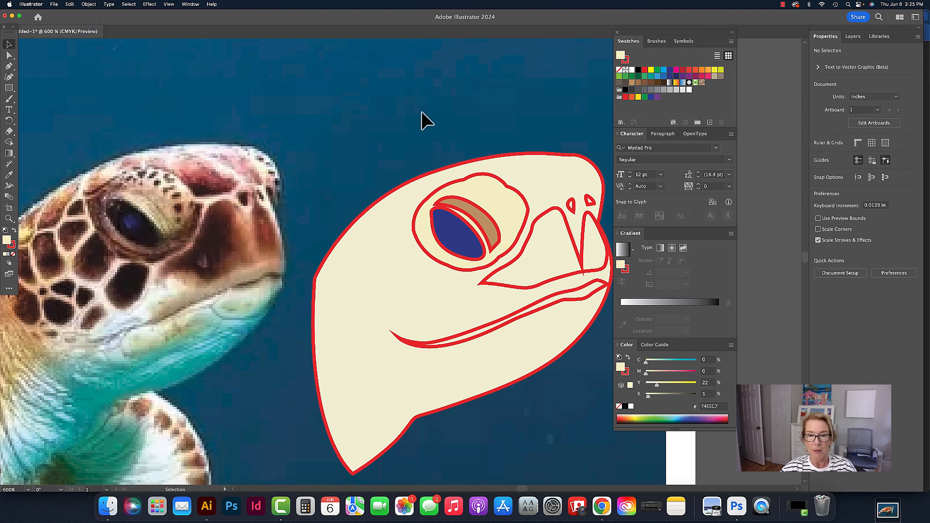
Fill the beak shape on the snout with the brown swatch
left_click_drag(446, 137, 422, 145)
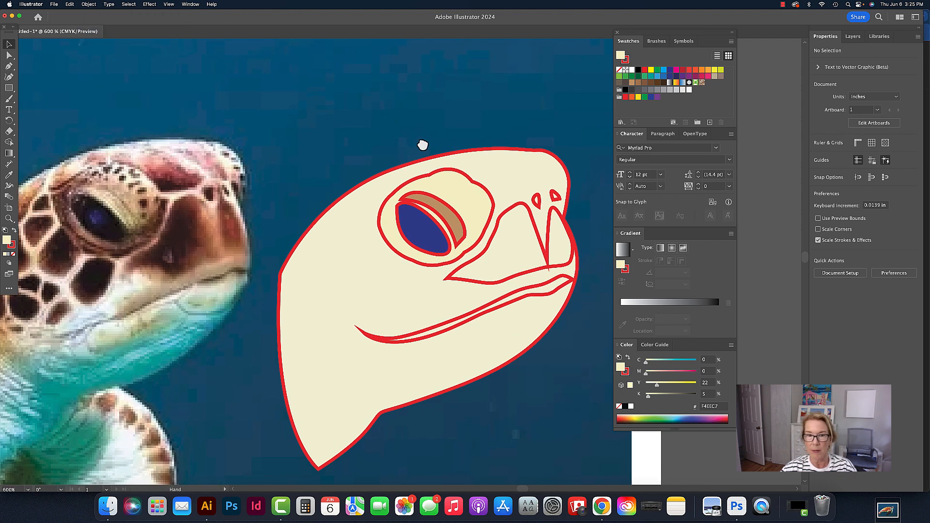
left_click(530, 212)
scroll(537, 213, "left", 1)
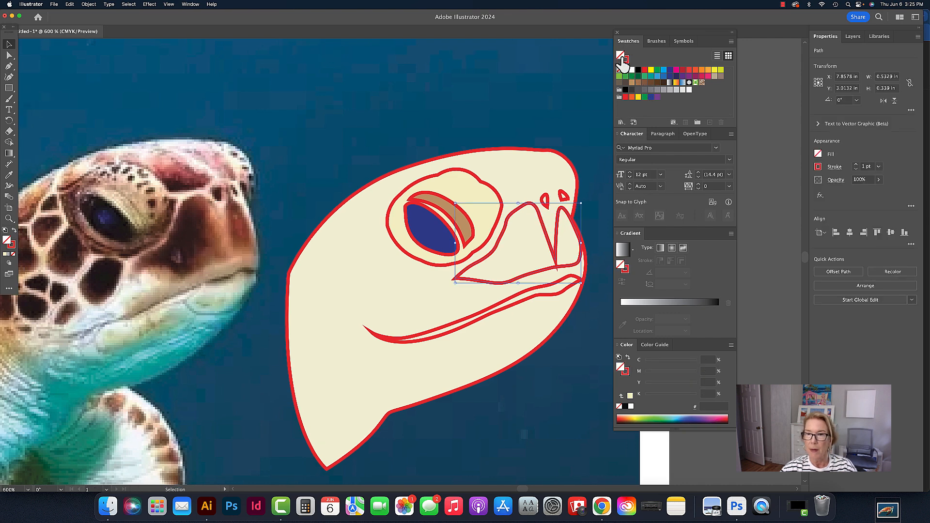
left_click(639, 83)
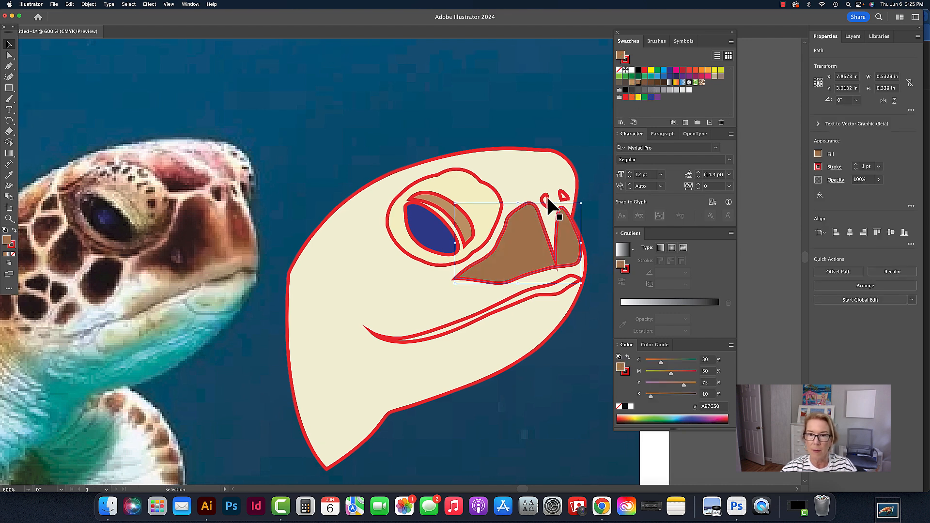
Select both nostril marks, fill them with dark brown and remove their outline stroke
left_click(547, 202)
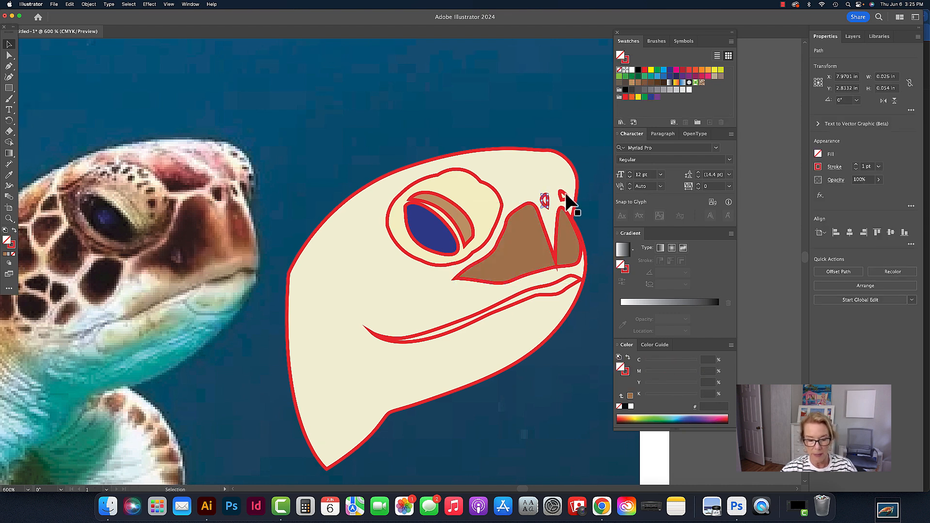
left_click(566, 194, "shift")
scroll(566, 194, "right", 1)
scroll(566, 194, "up", 1)
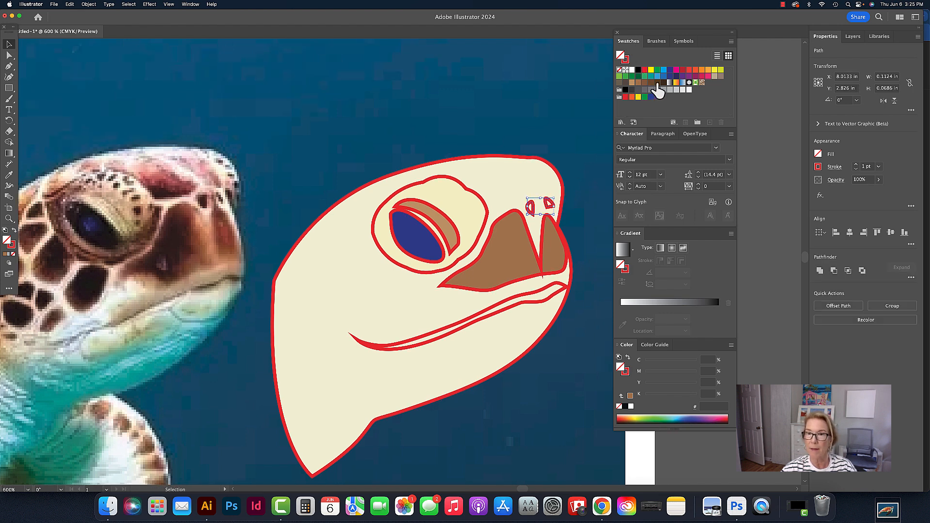
left_click(658, 83)
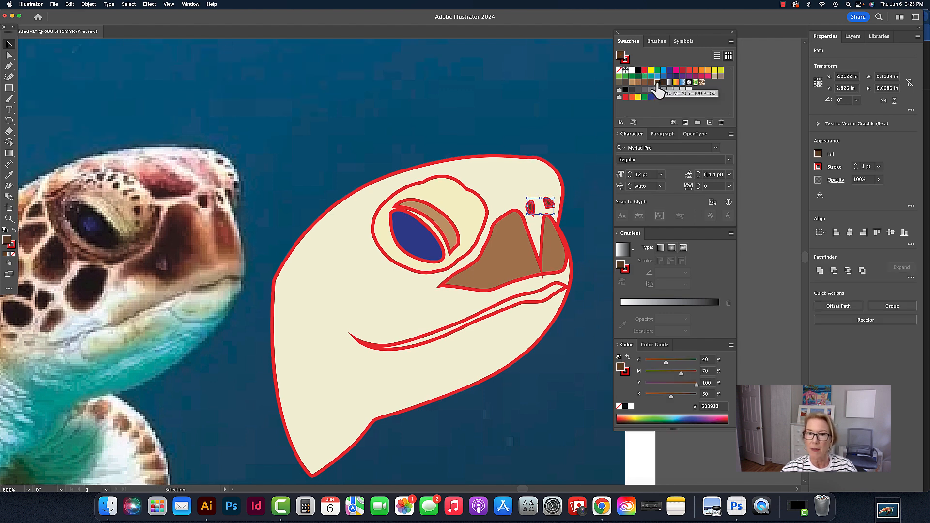
left_click(627, 61)
left_click(620, 70)
left_click(576, 85)
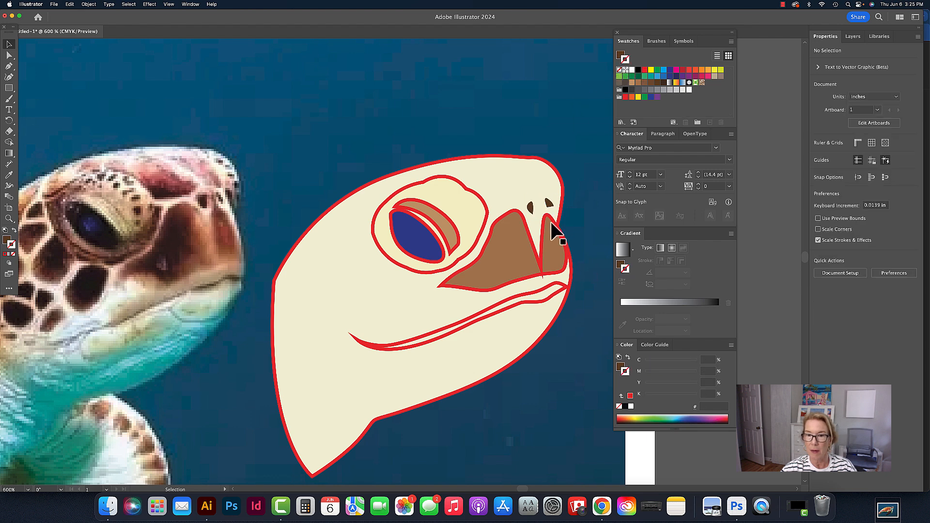
Remove the outline strokes from the beak and from the eye shapes
left_click(557, 239)
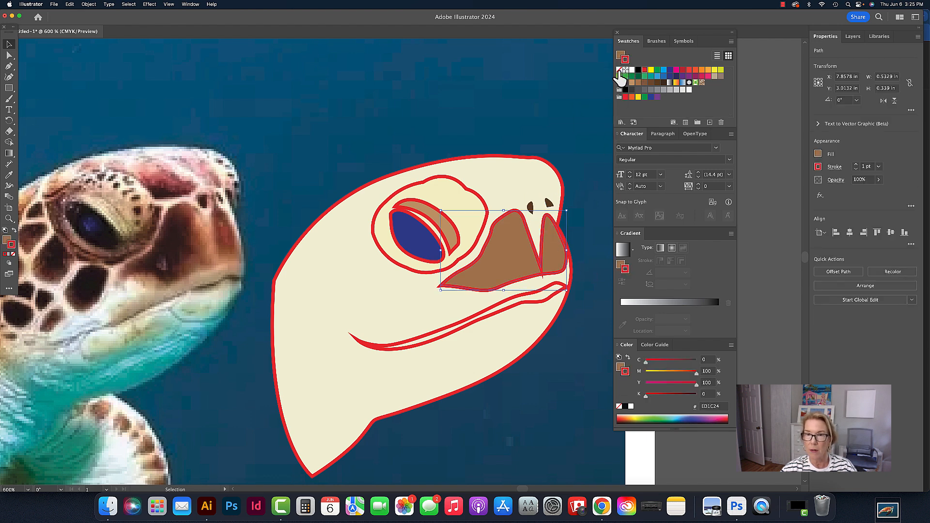
left_click(620, 71)
left_click(421, 233)
left_click(457, 208, "shift")
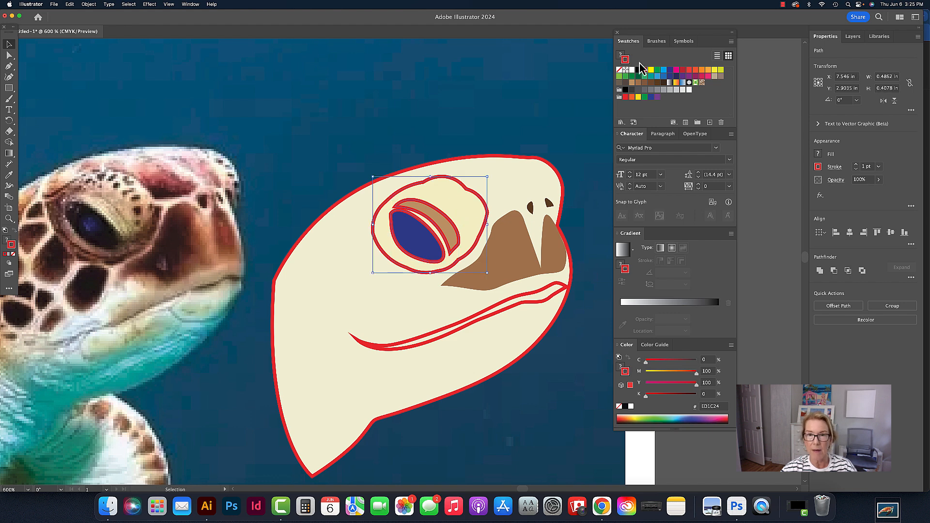
left_click(620, 71)
left_click(536, 130)
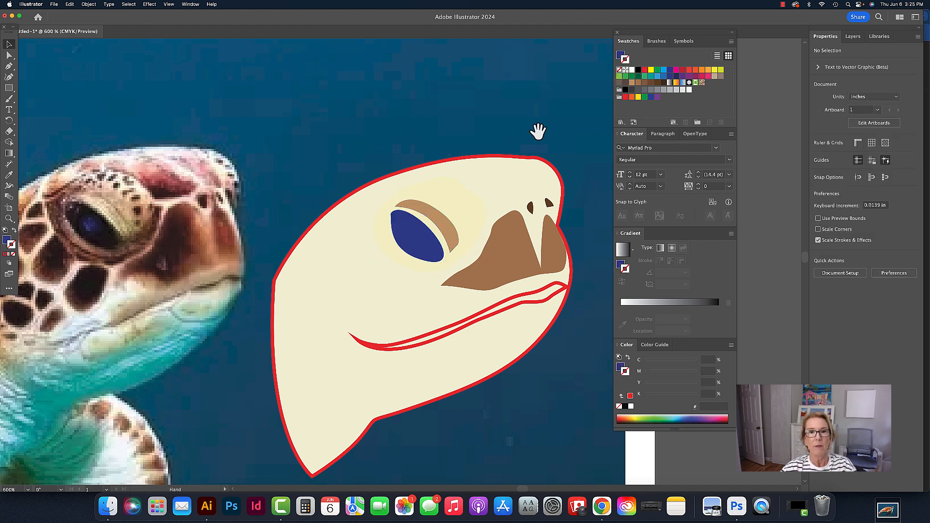
Tint the eye surround pale green by setting its cyan to 12%
scroll(509, 141, "down", 2)
left_click(461, 164)
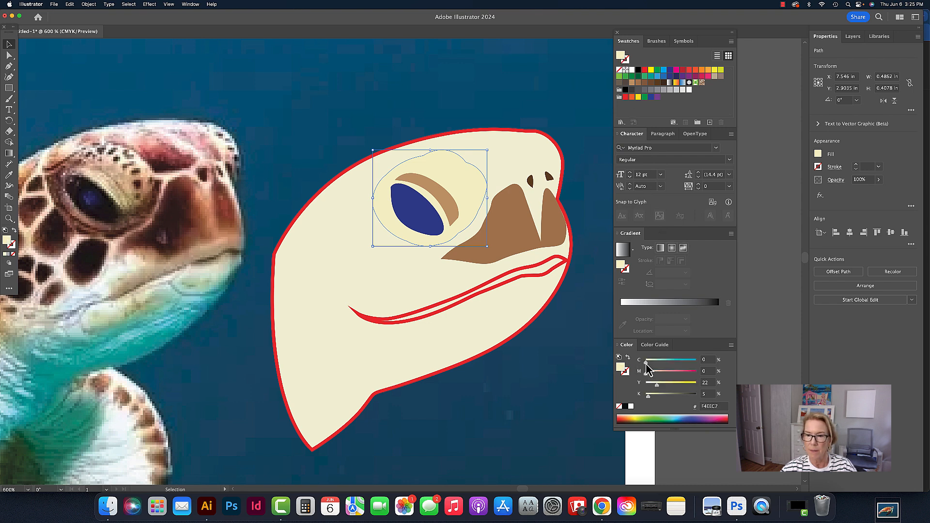
left_click_drag(647, 364, 652, 364)
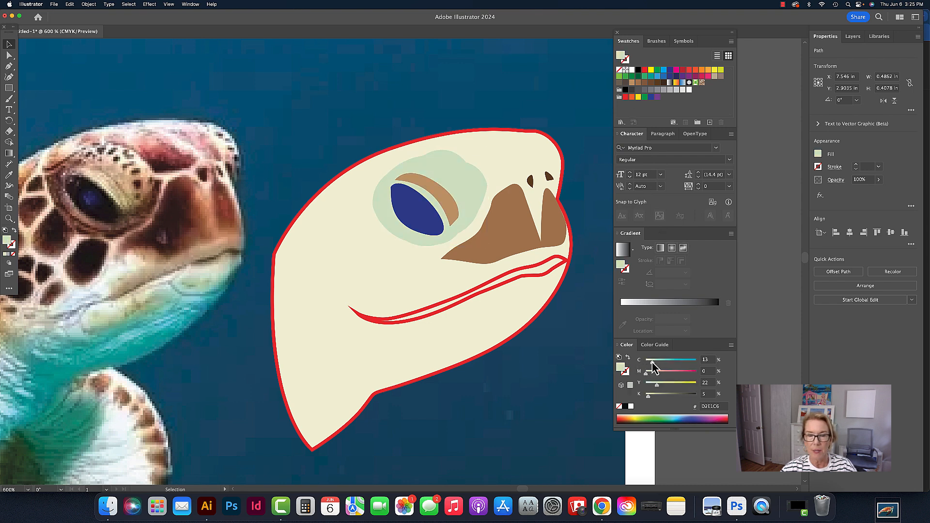
left_click(577, 359)
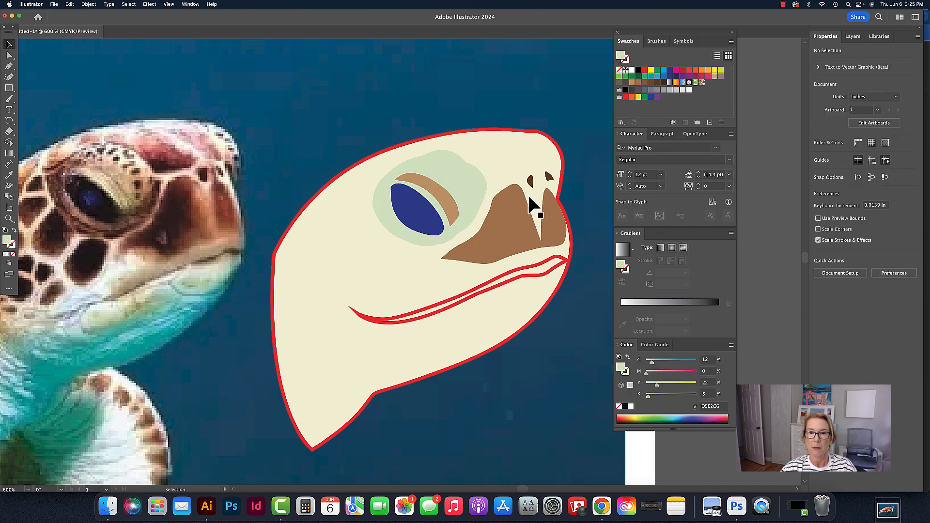
Fill the mouth line with dark brown and remove its outline stroke
left_click(519, 224)
left_click(520, 284)
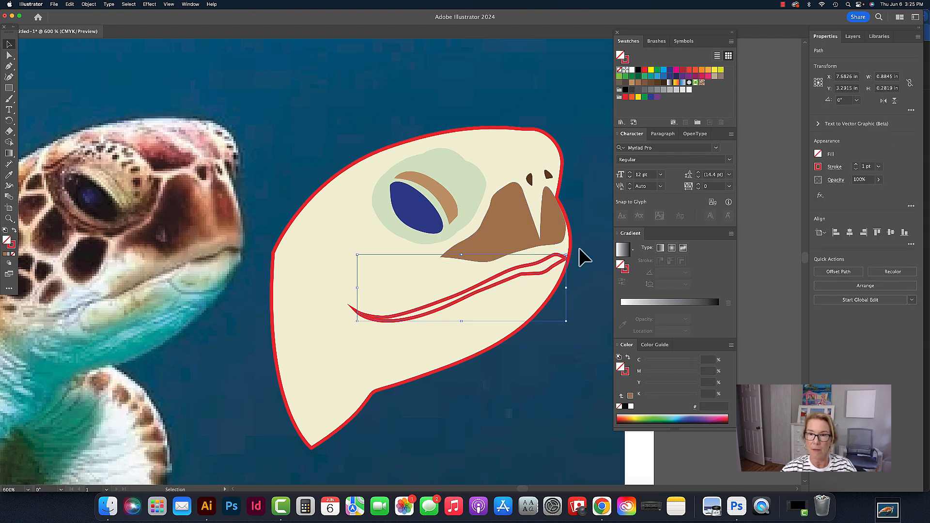
left_click(657, 83)
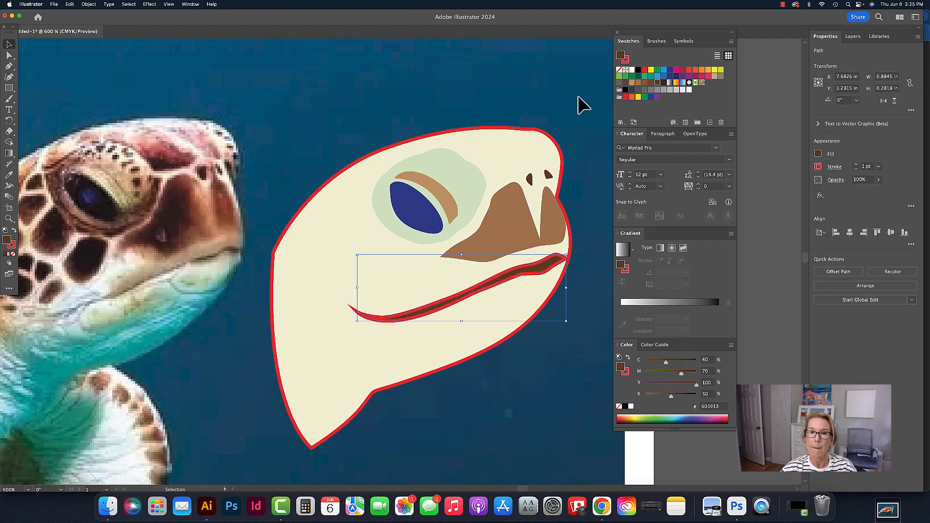
left_click(578, 97)
left_click(545, 266)
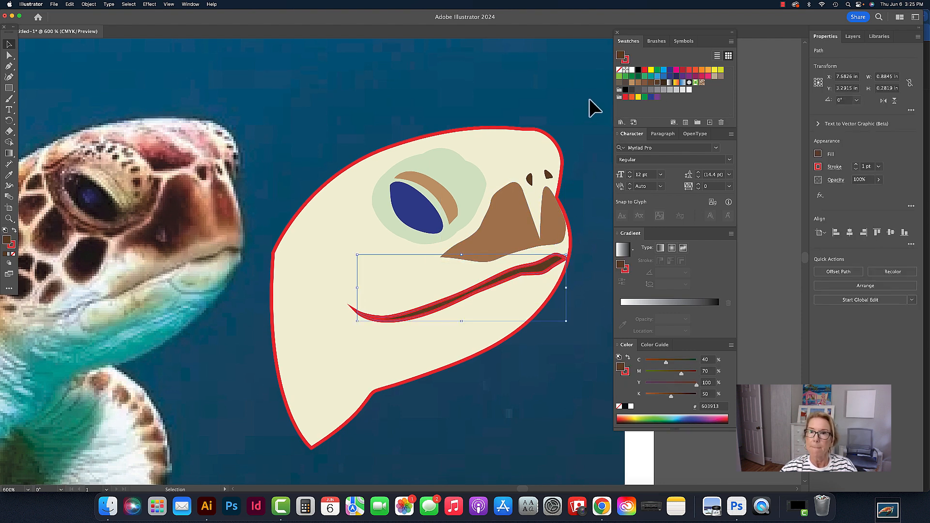
left_click(626, 59)
left_click(619, 70)
left_click(589, 78)
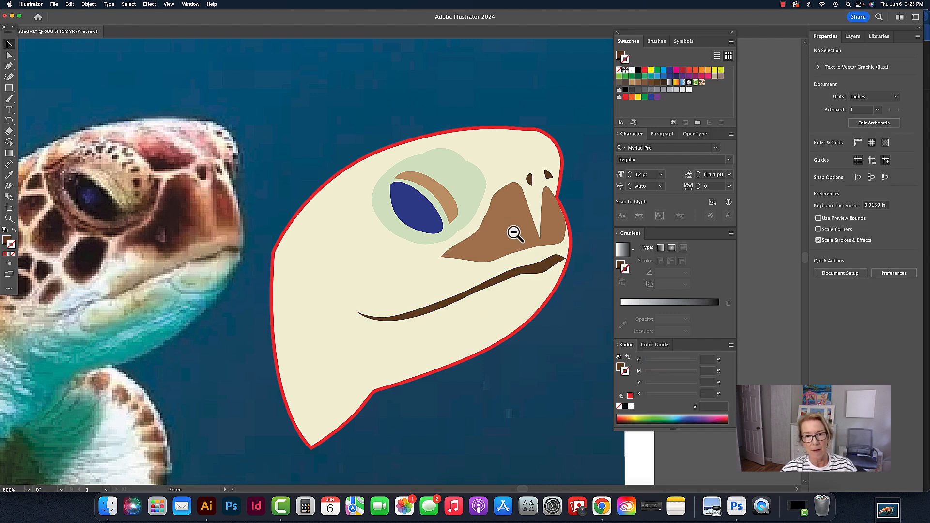
Zoom out and remove the red outline stroke from the turtle head shape
left_click(514, 233, "alt+super")
left_click(514, 232, "alt+super")
left_click_drag(368, 266, 513, 262)
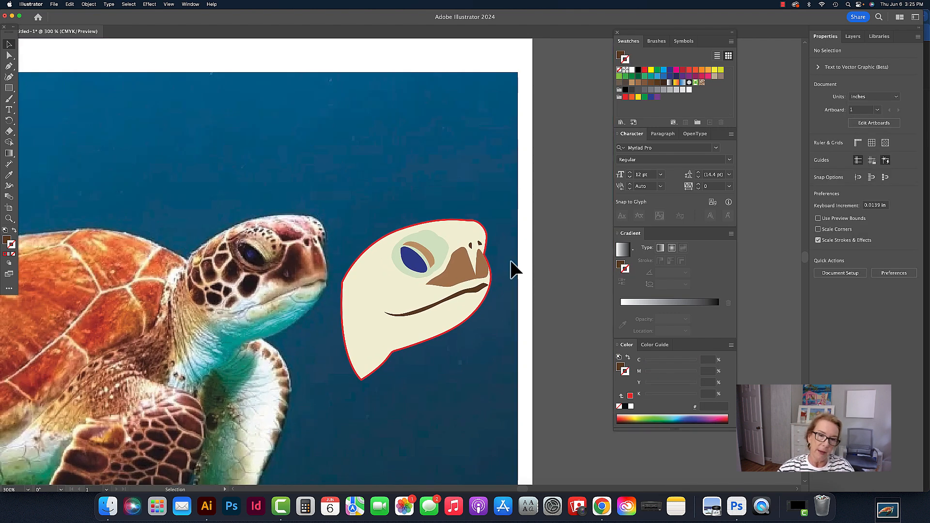
left_click(434, 326)
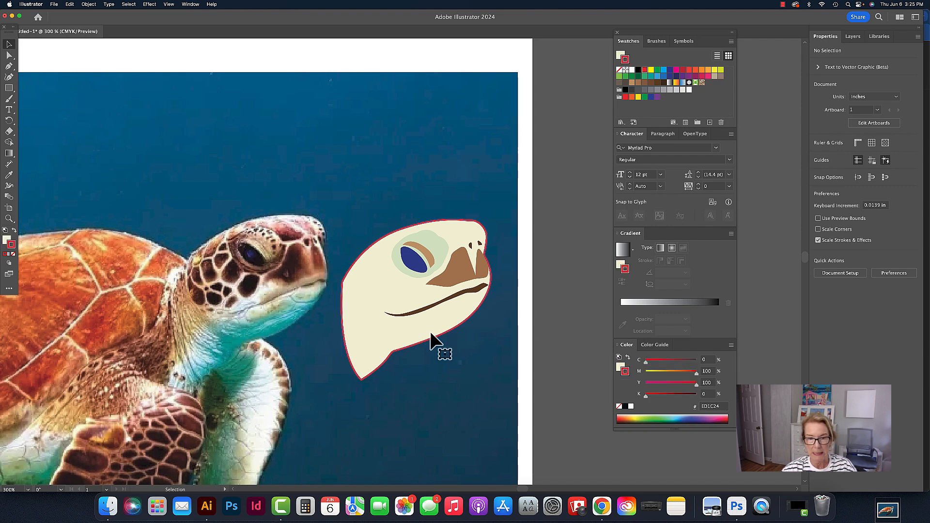
left_click(620, 70)
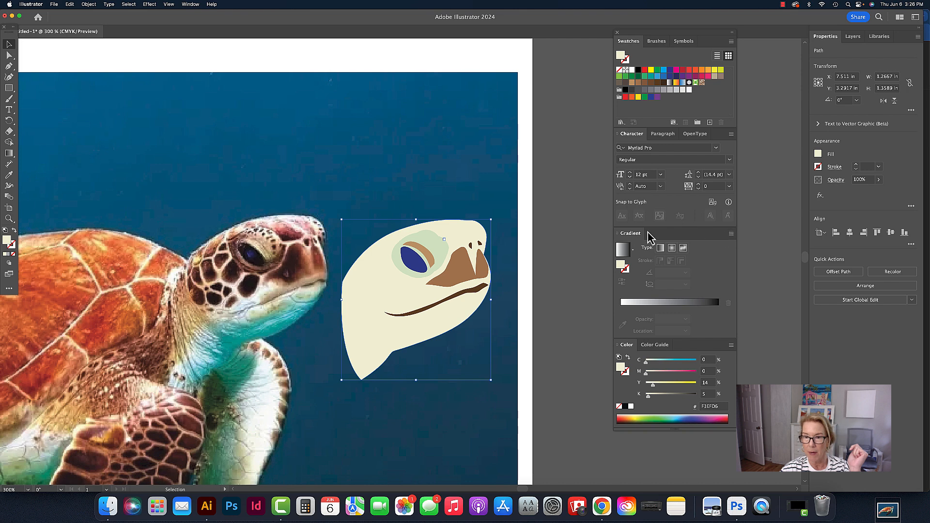
Open the Gradient panel as a floating panel placed below the Color panel
left_click_drag(647, 238, 471, 140)
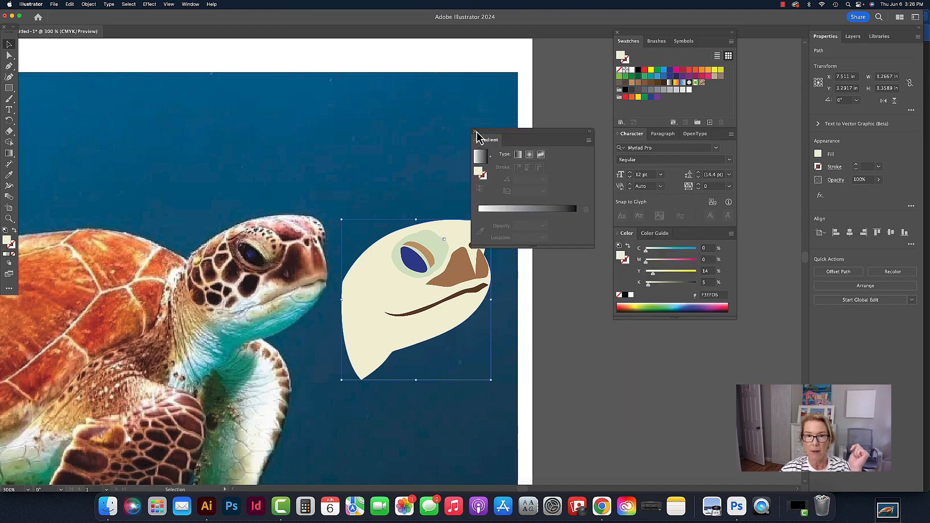
left_click(475, 132)
left_click(190, 5)
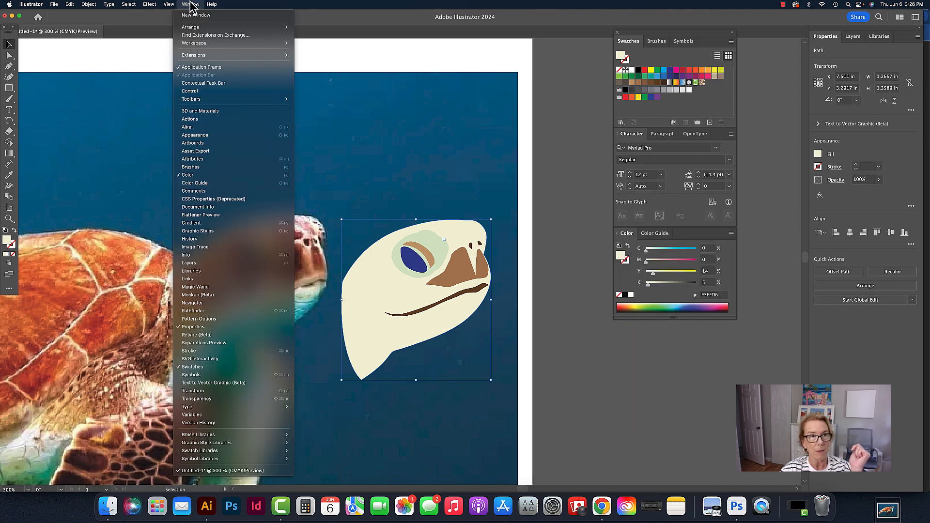
left_click(217, 224)
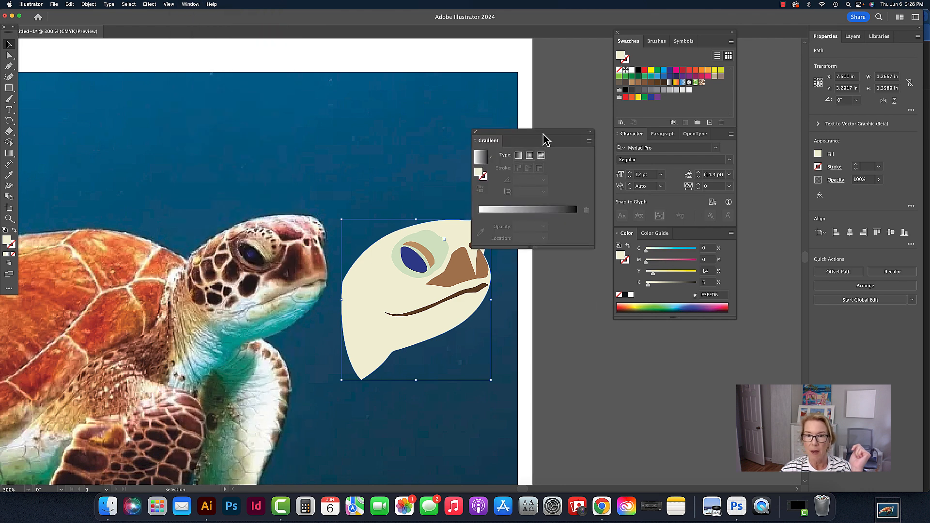
left_click_drag(545, 139, 677, 357)
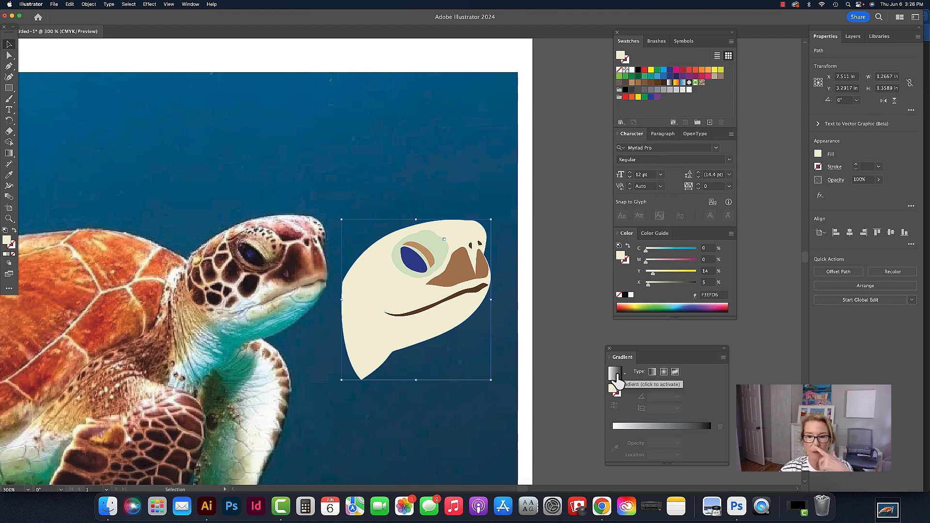
Apply a linear gradient to the head's fill and set its angle to 80°
left_click(615, 374)
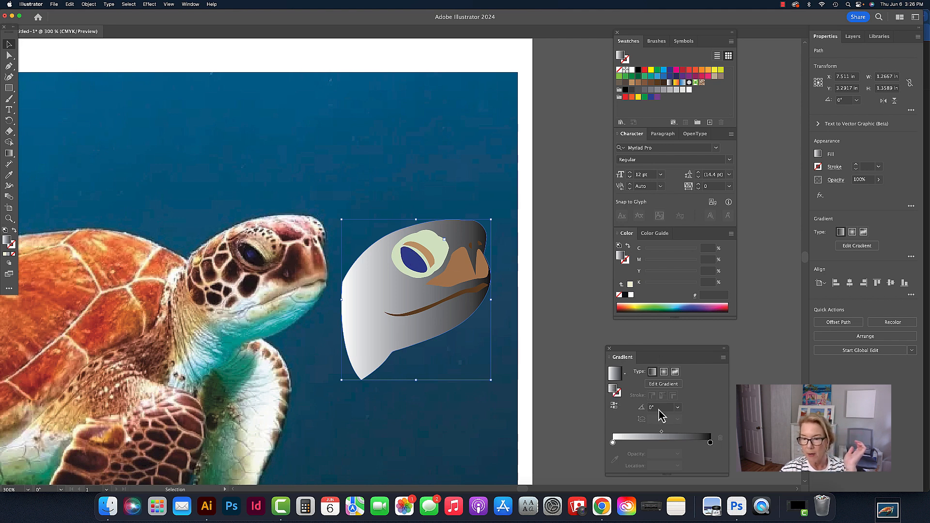
left_click(614, 406)
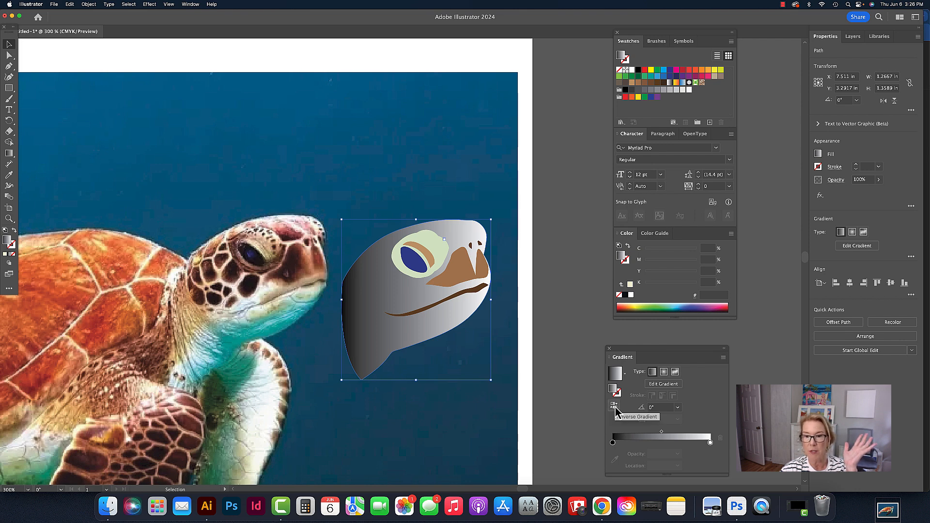
left_click(616, 408)
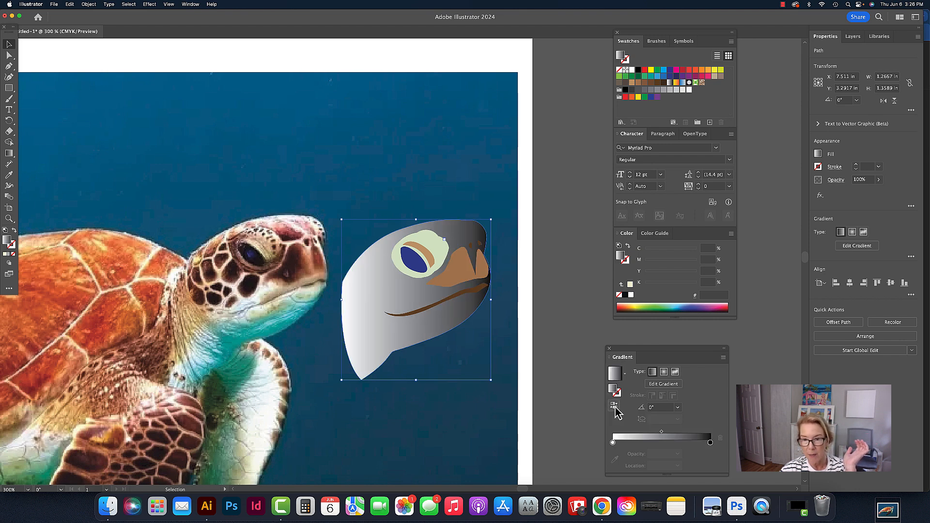
left_click(657, 408)
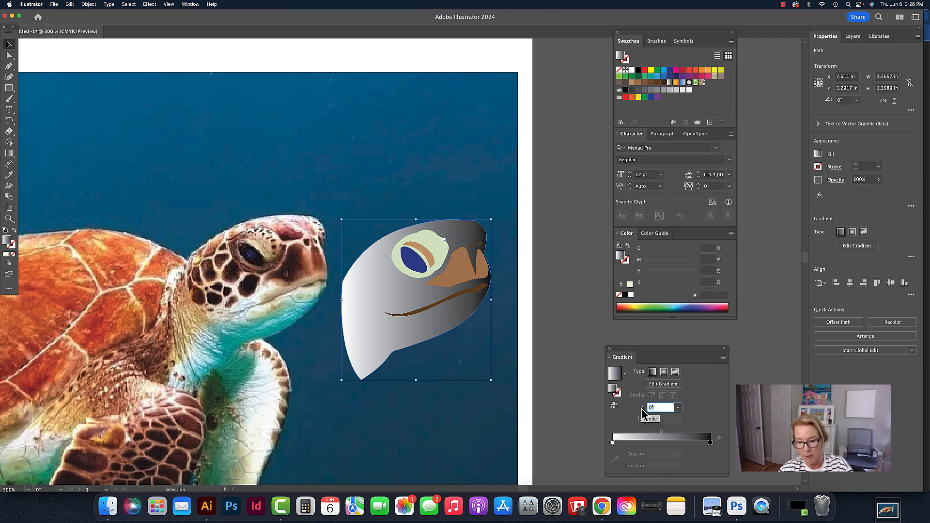
type("80")
key("Return")
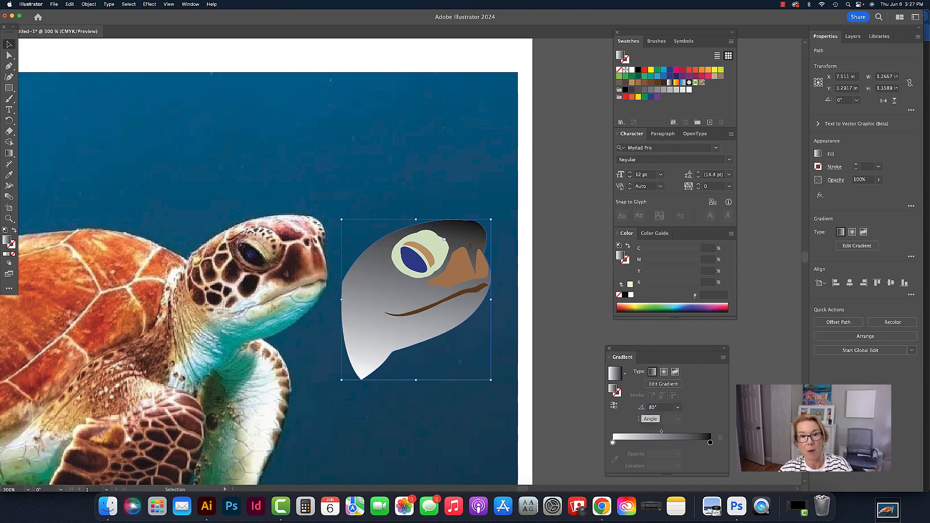
Reverse the head gradient and replace its dark end stop with a dark brown swatch
left_click(614, 406)
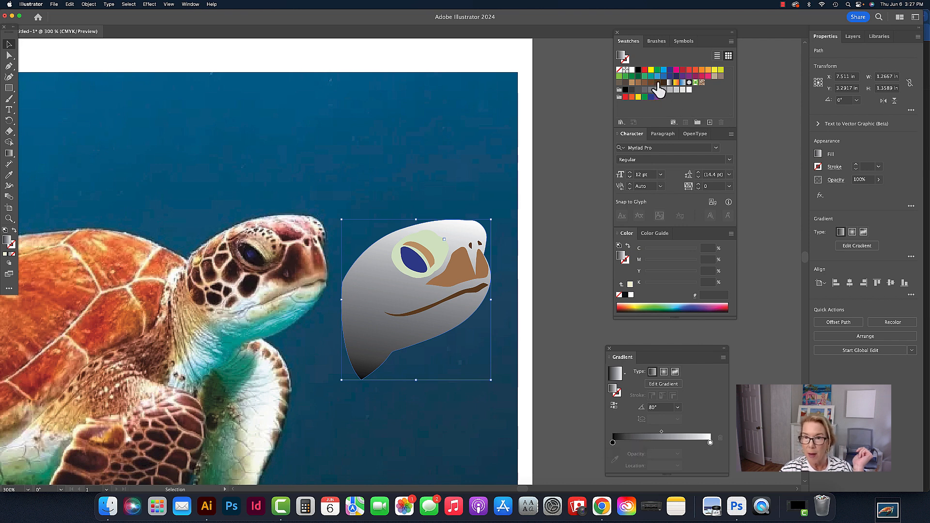
left_click_drag(658, 83, 613, 444)
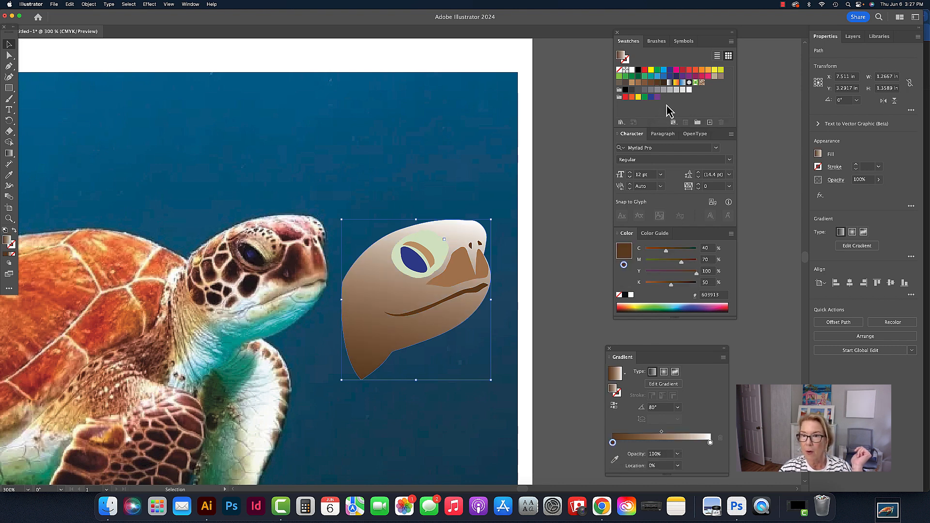
left_click(581, 183)
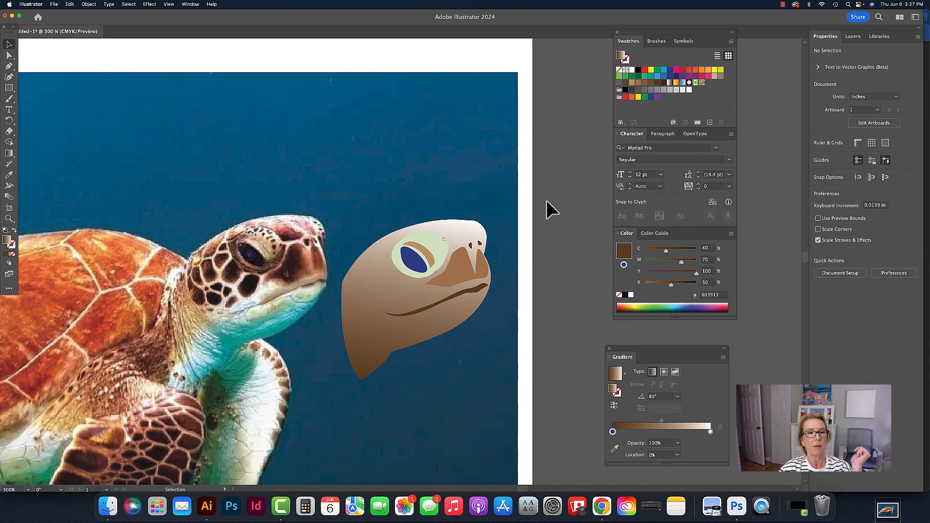
Apply the brown gradient to the eye surround shape
left_click(435, 238)
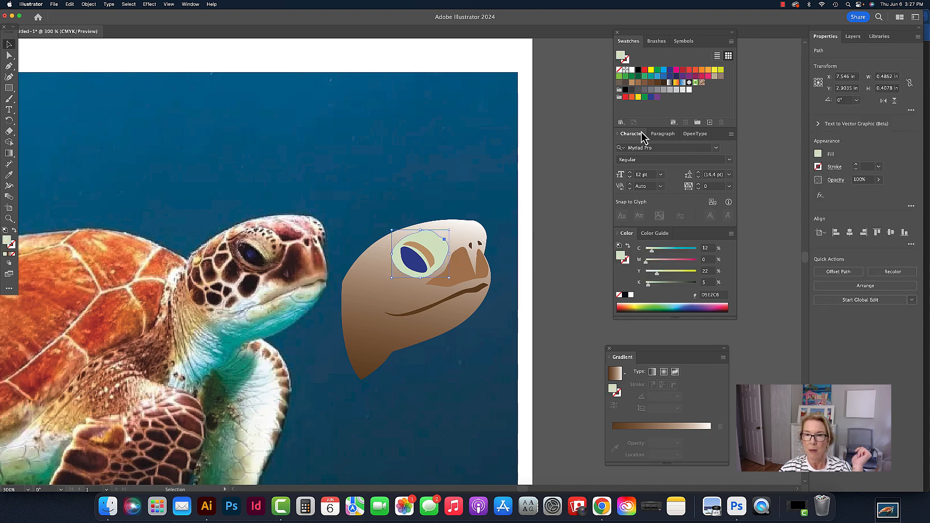
left_click(614, 375)
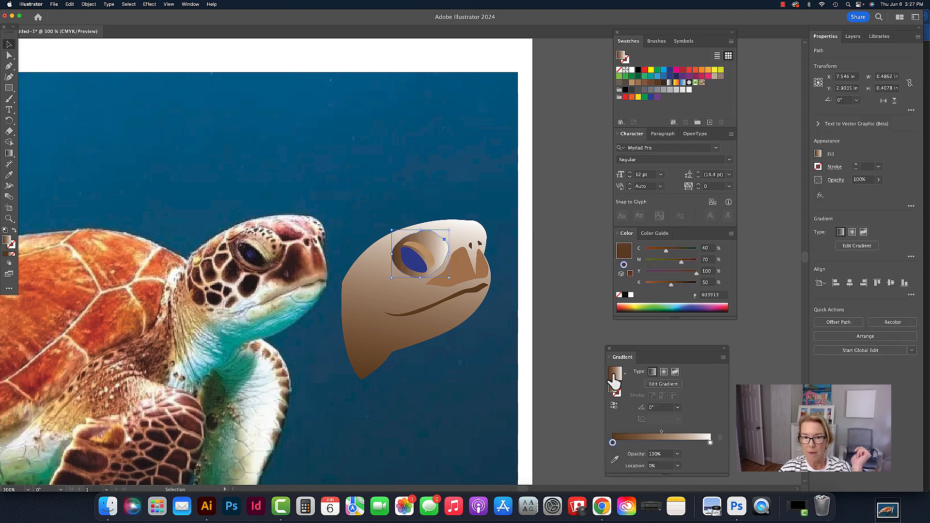
left_click(571, 314)
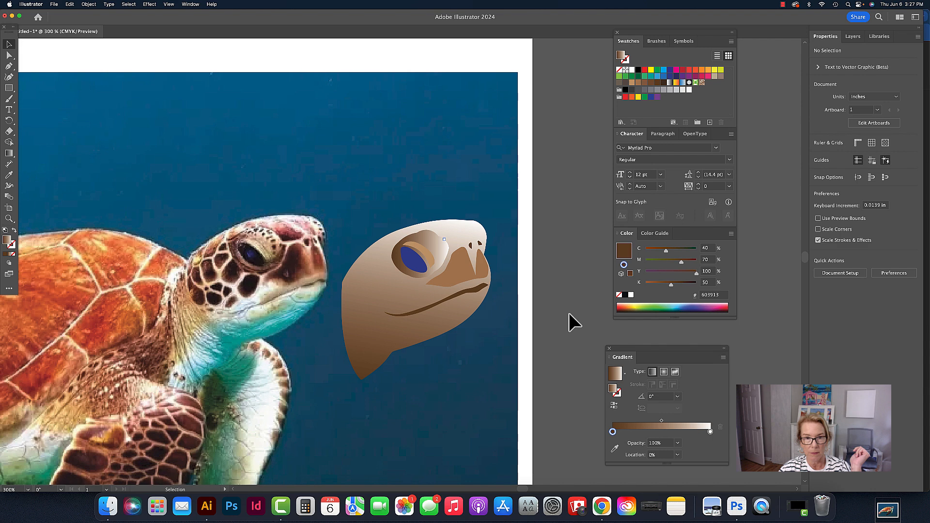
Fill the eye surround with a tan swatch
left_click(447, 255)
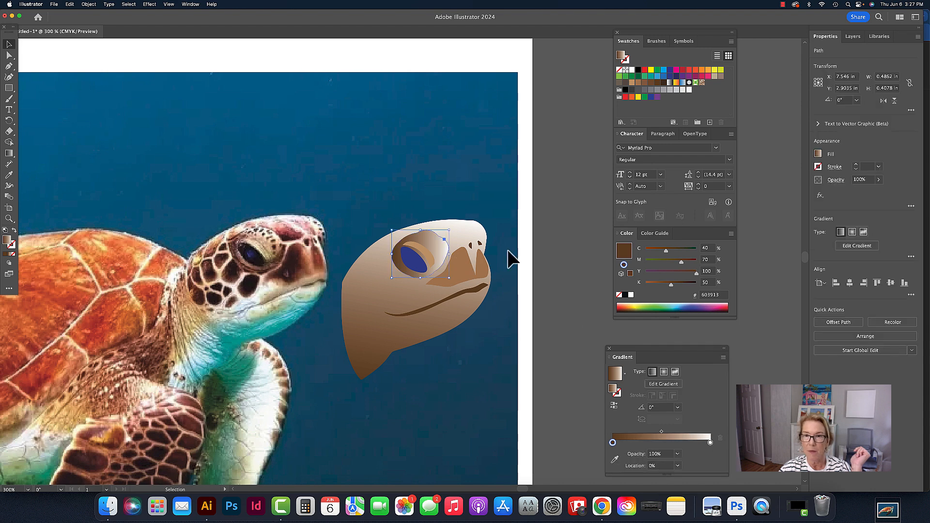
left_click(631, 82)
left_click(580, 158)
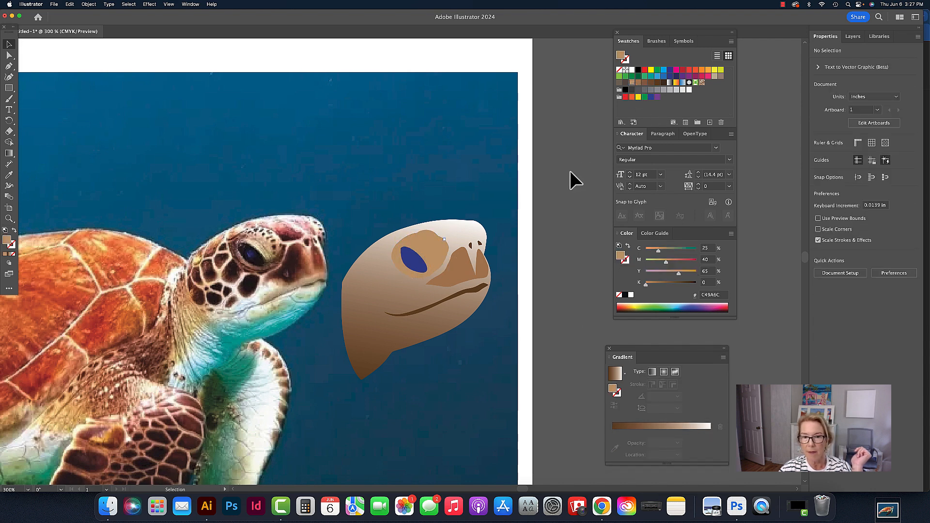
Give the eye surround a radial brown gradient fill
left_click(368, 334)
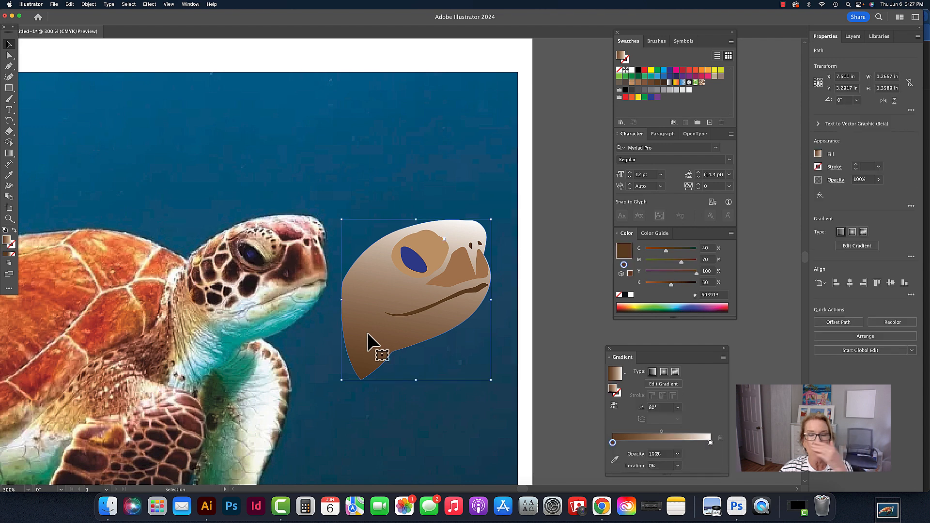
left_click(434, 257)
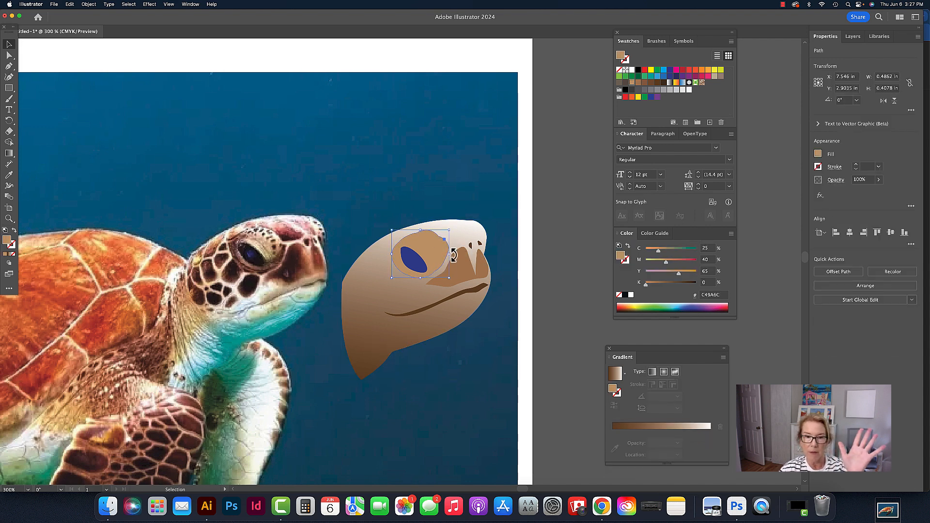
scroll(453, 255, "left", 1)
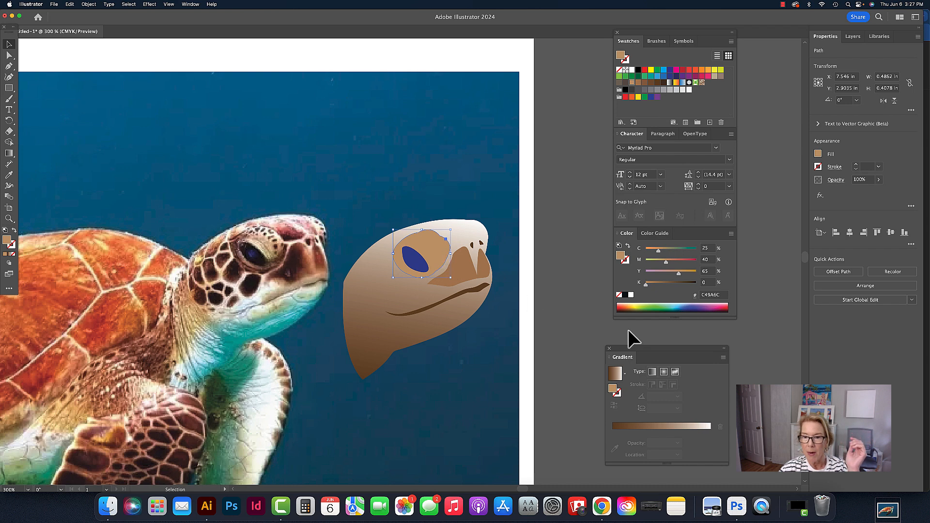
left_click(664, 372)
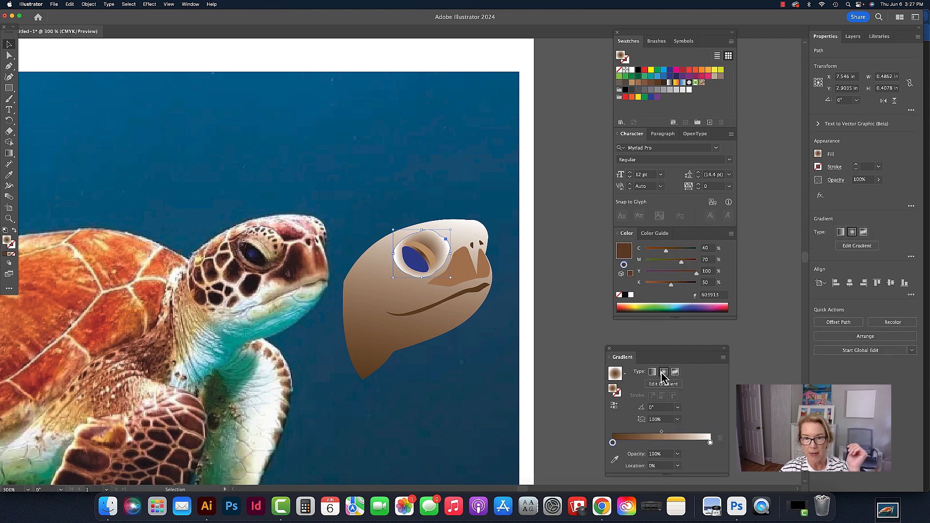
Reverse the eye surround's radial gradient, moving the shape aside and back into place around the eye
left_click_drag(448, 242, 478, 184)
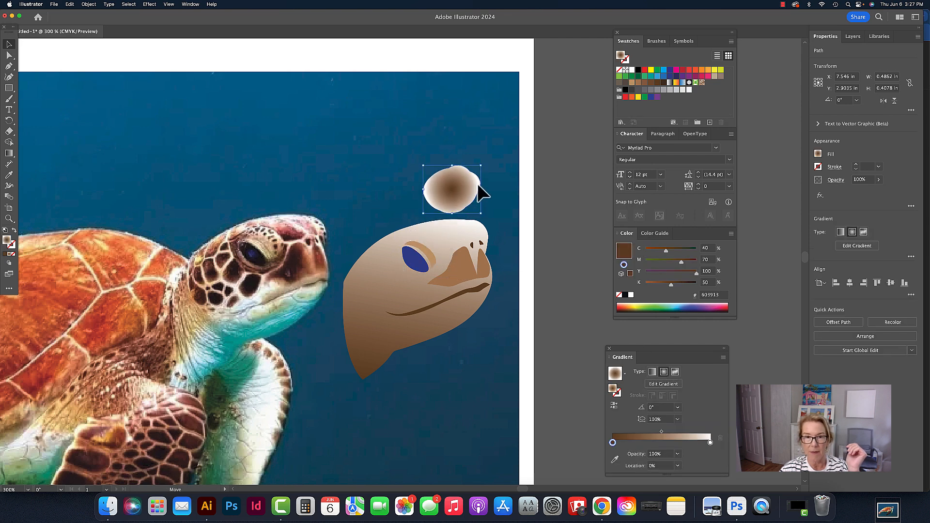
left_click(559, 181)
left_click(452, 194)
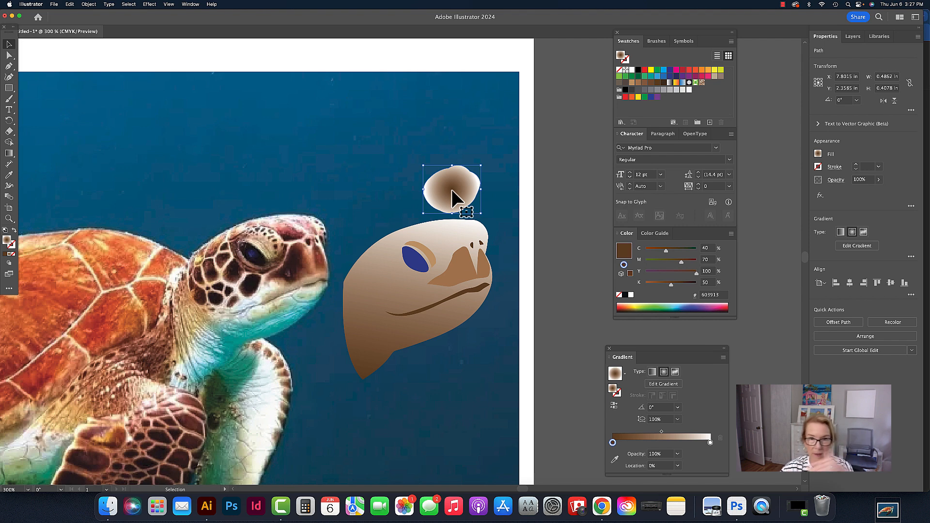
left_click(613, 406)
left_click(528, 201)
left_click_drag(469, 200, 434, 259)
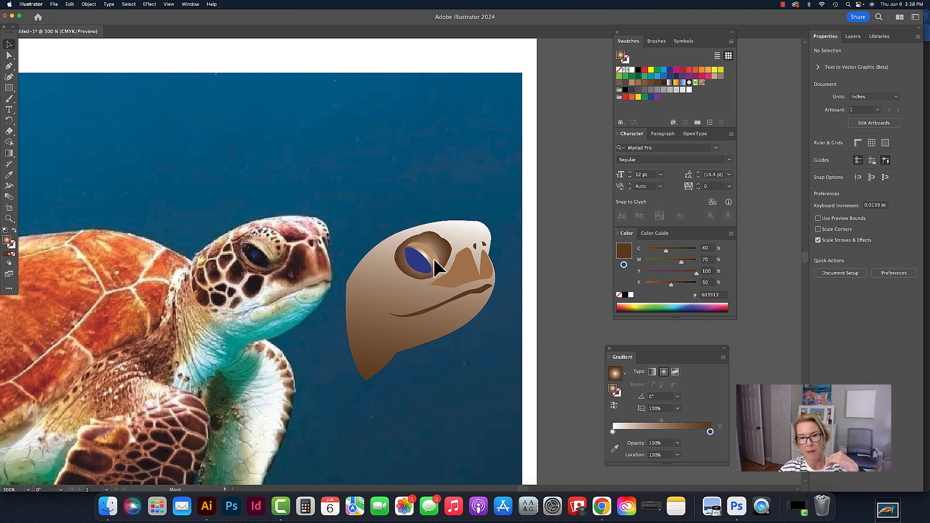
Fill the eye shape with black
left_click(424, 260)
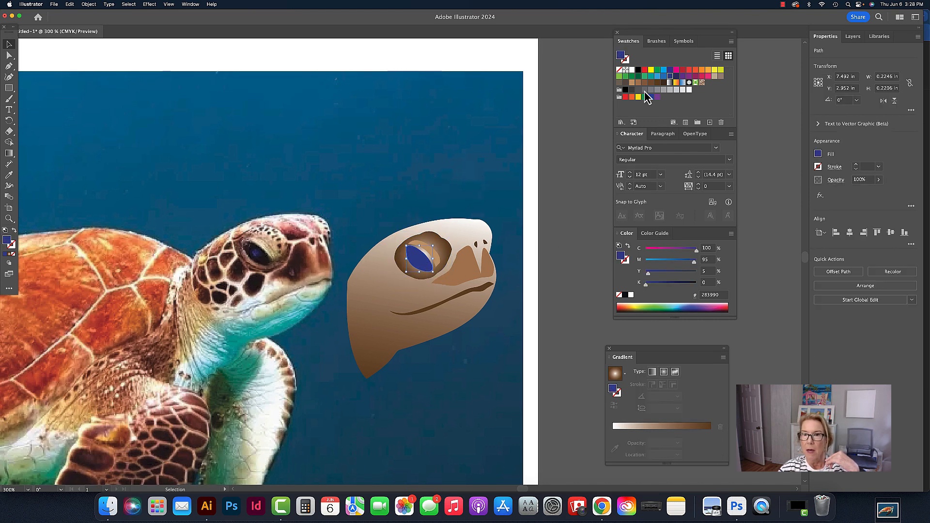
left_click(638, 70)
left_click(589, 193)
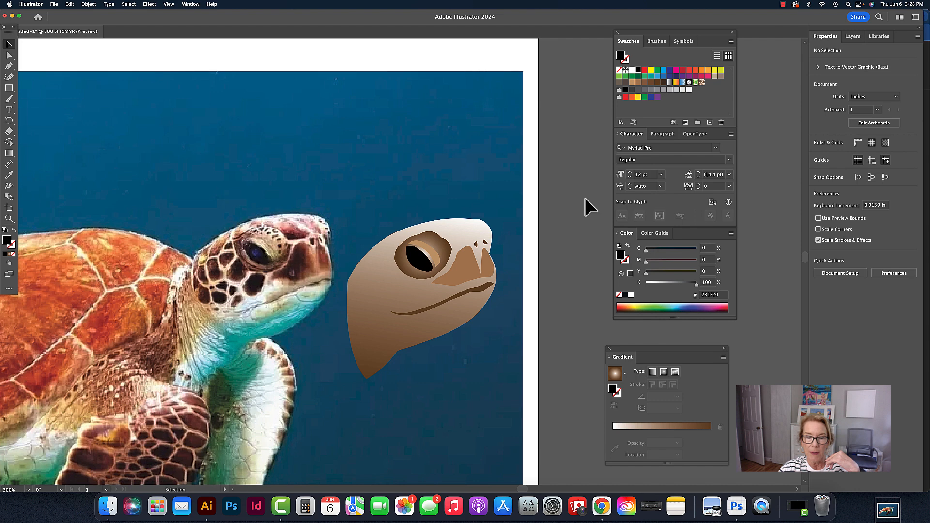
left_click(448, 249)
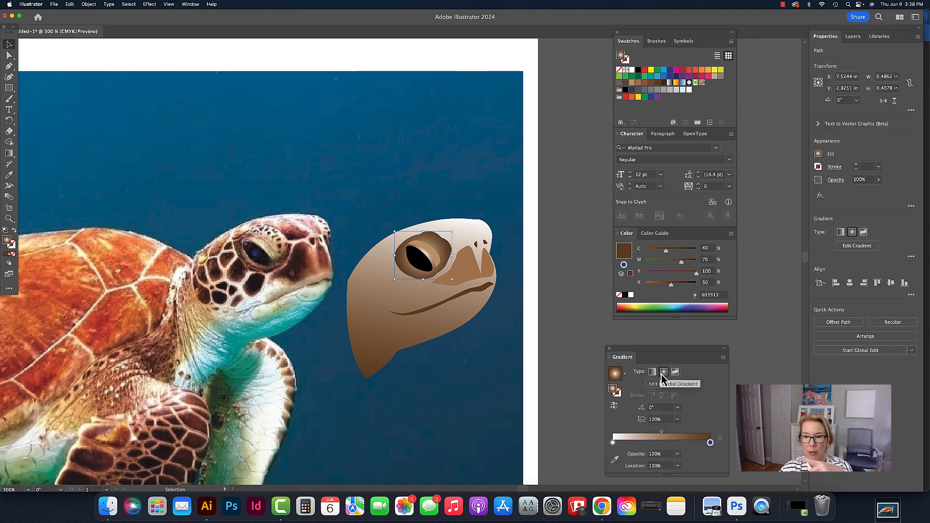
left_click(408, 331)
left_click(552, 308)
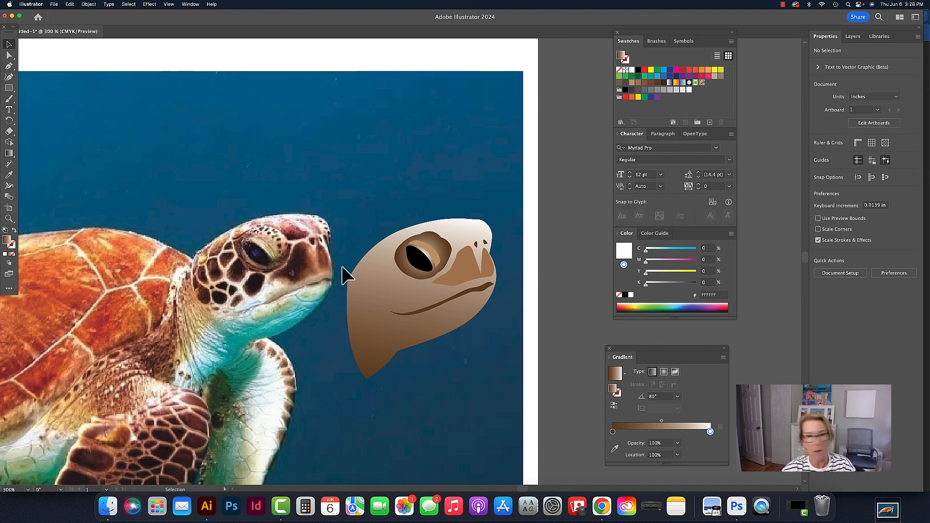
left_click(386, 357)
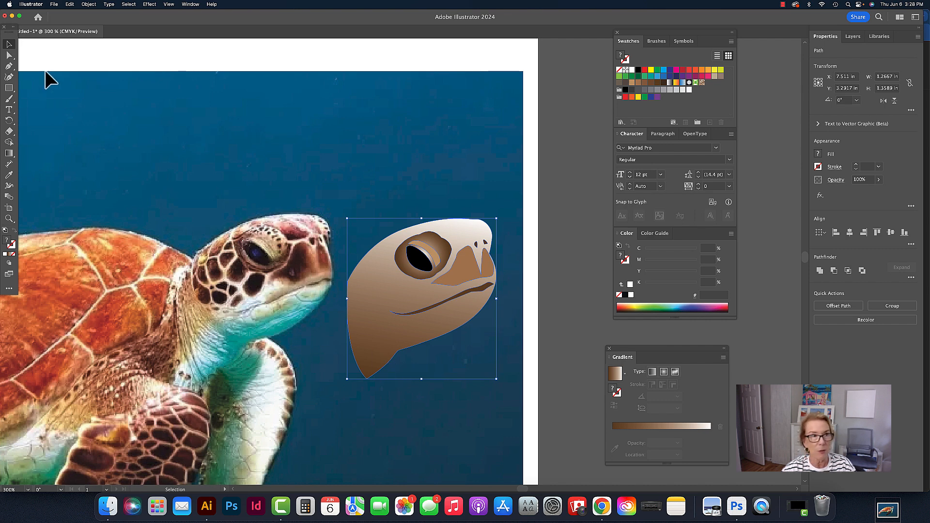
left_click(81, 5)
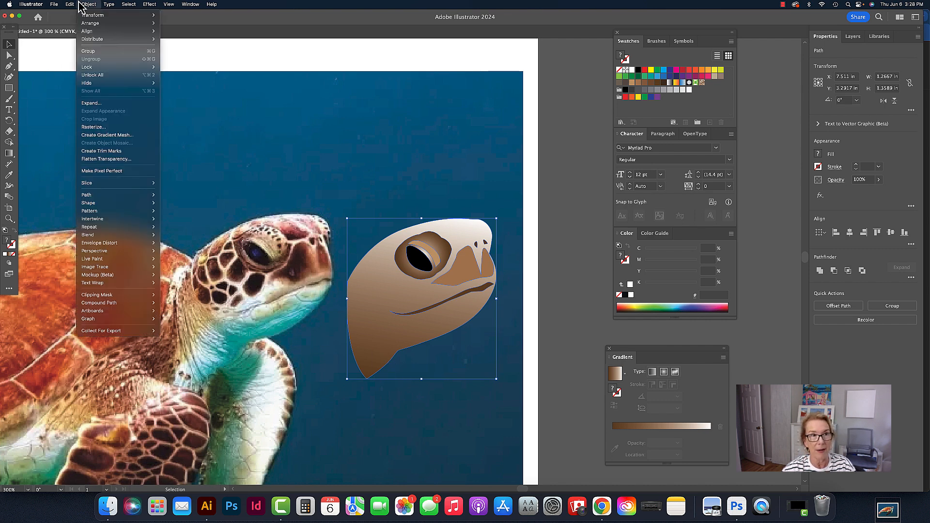
mouse_move(74, 5)
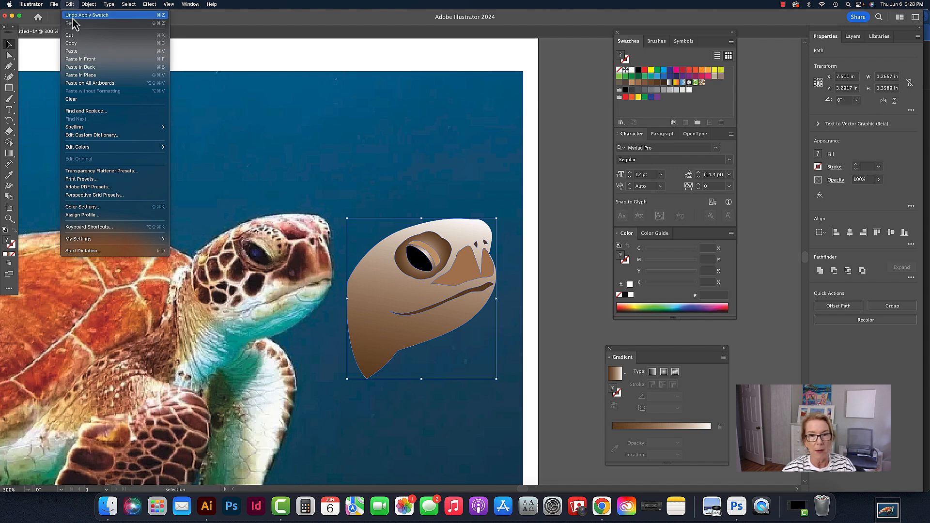
left_click(573, 260)
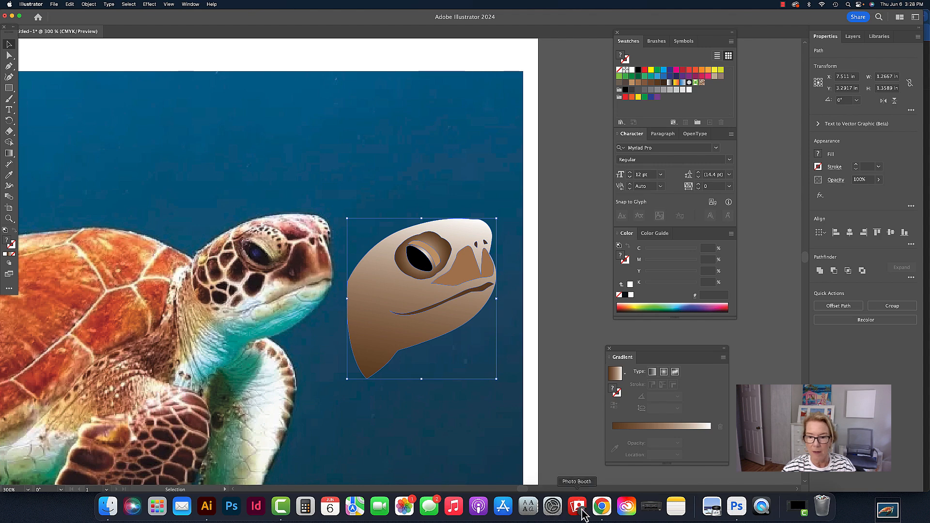
Switch to the browser and open the course's Key Commands page to review the Illustrator shortcuts
left_click(602, 506)
left_click(239, 17)
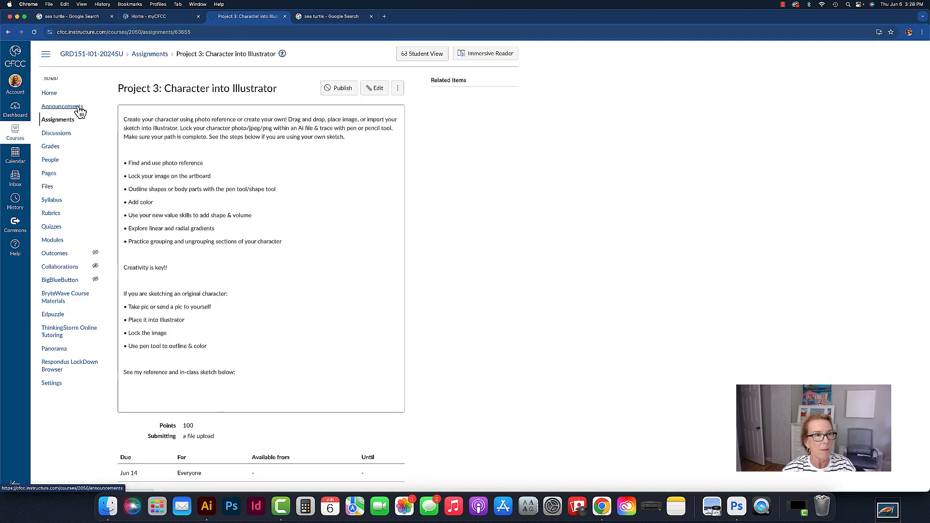
left_click(49, 93)
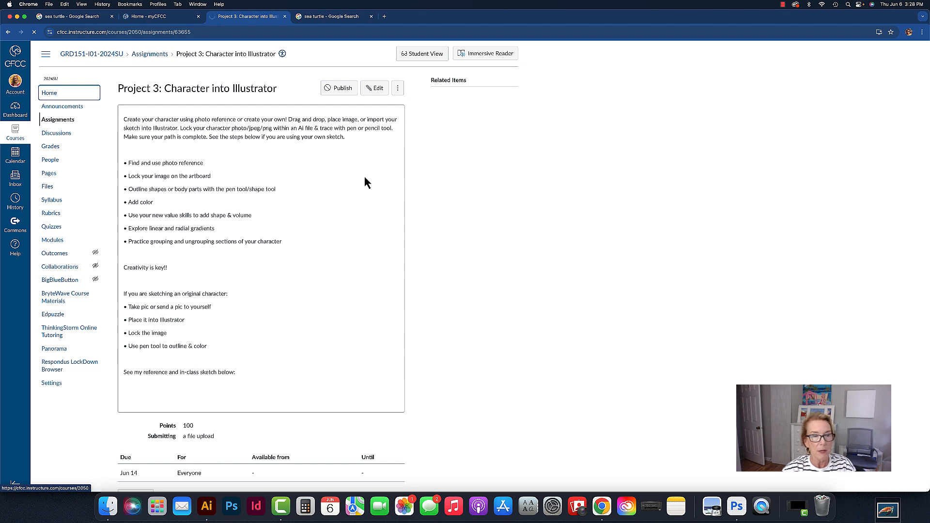
scroll(301, 241, "down", 3)
scroll(301, 246, "down", 8)
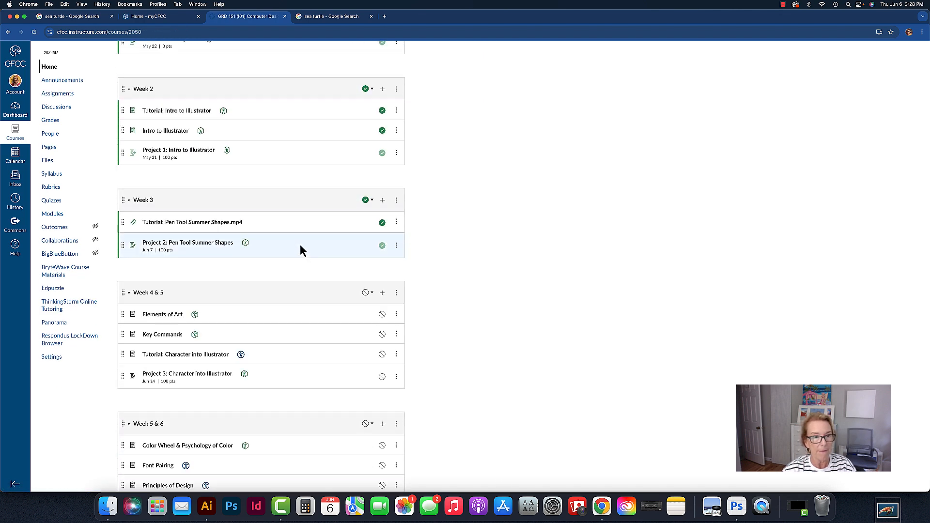
left_click(165, 336)
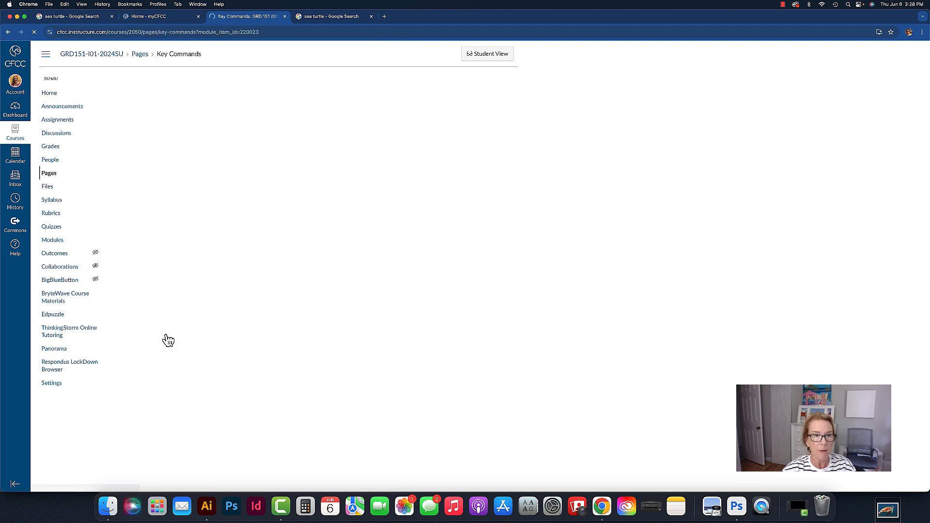
scroll(512, 317, "down", 3)
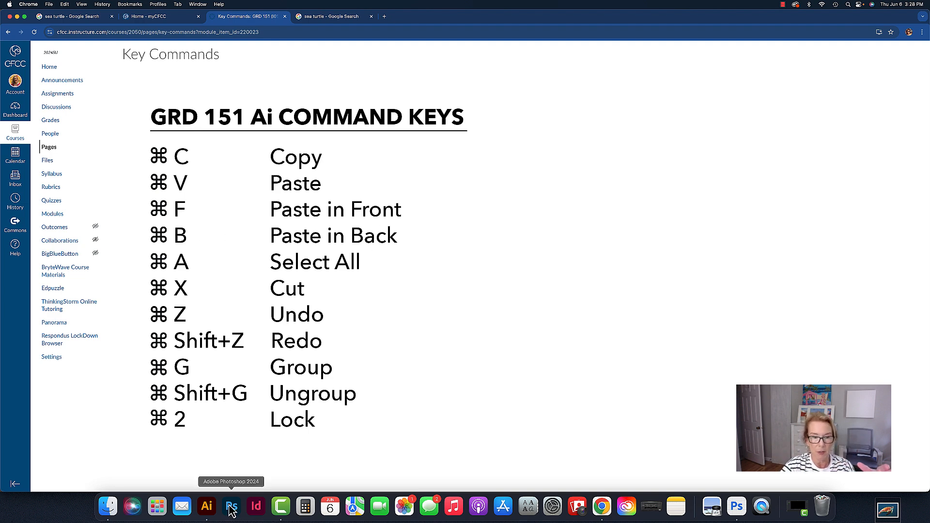
Copy the turtle head shape and paste the copy in front of the original
left_click(209, 507)
left_click(542, 194)
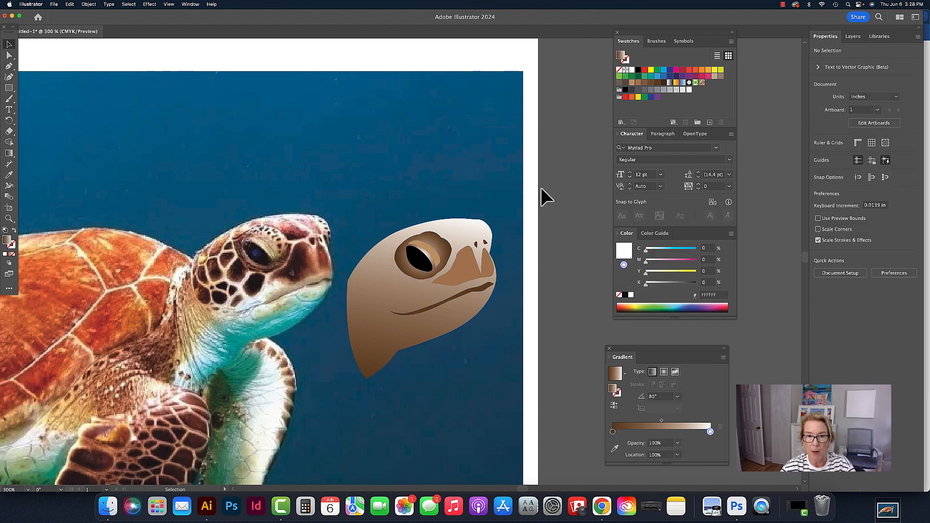
left_click(381, 269)
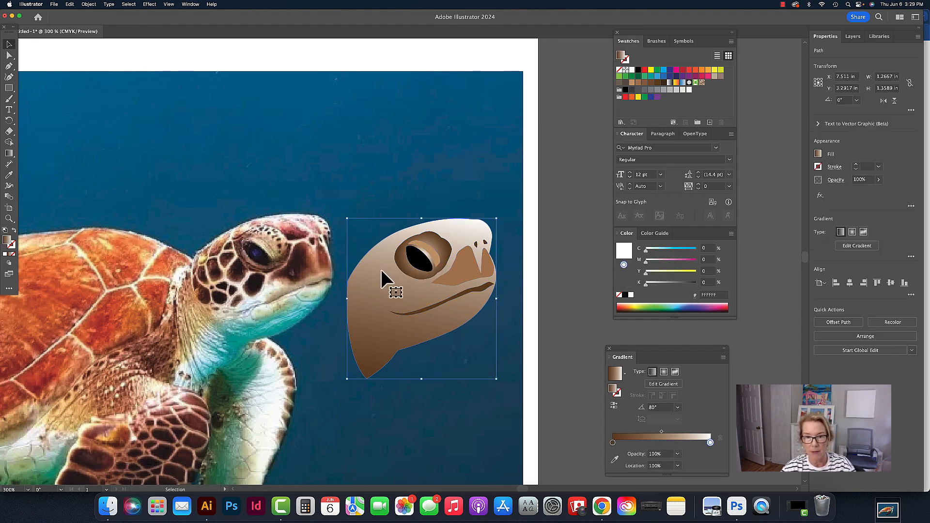
left_click(89, 5)
mouse_move(70, 5)
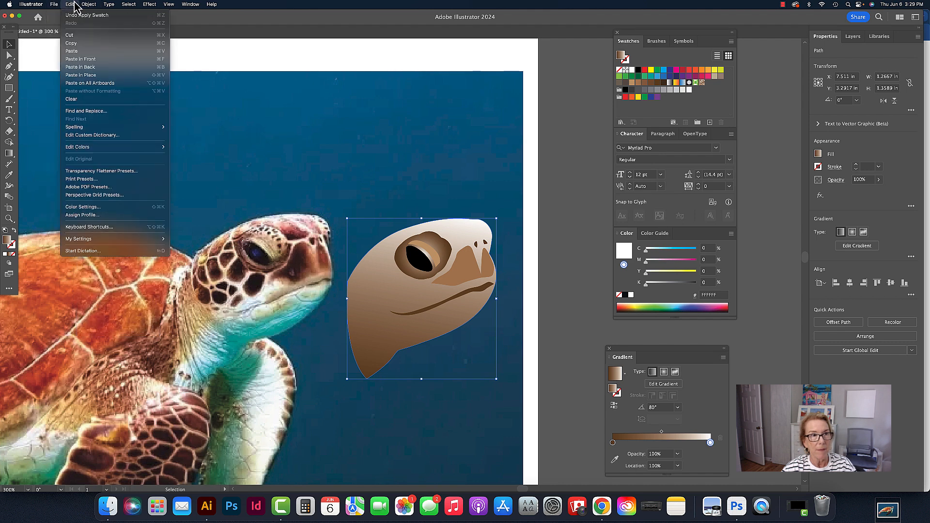
left_click(72, 45)
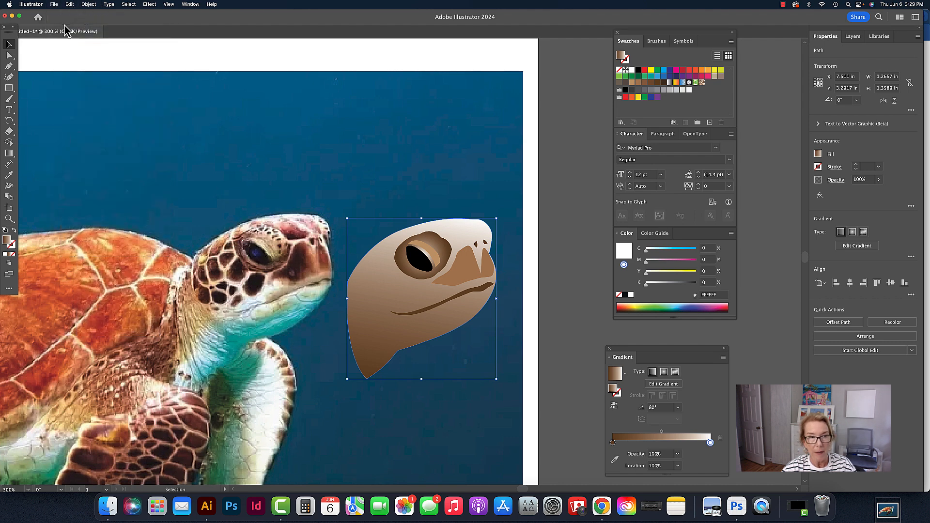
left_click(75, 6)
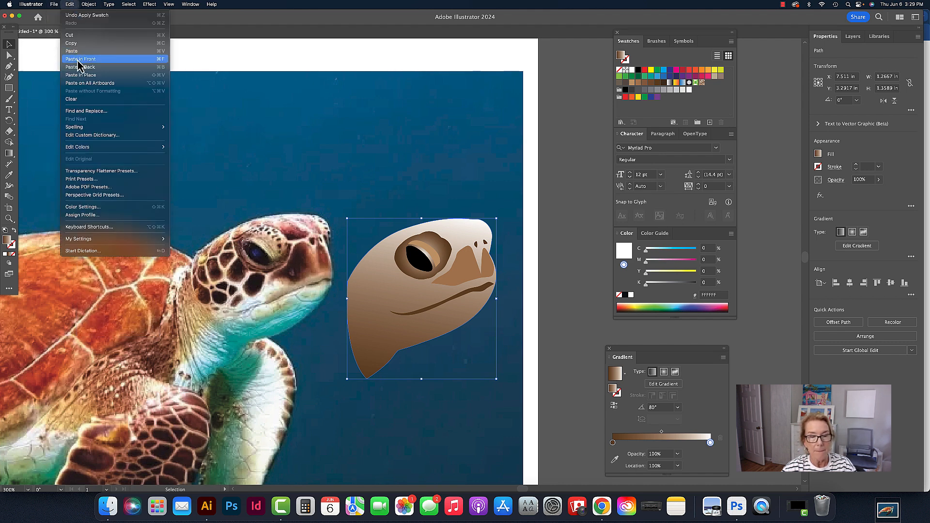
left_click(78, 60)
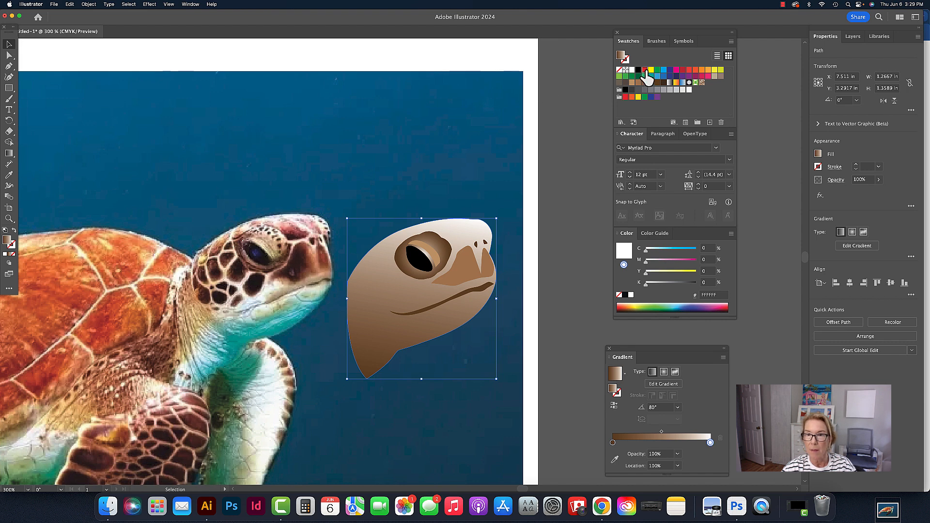
Fill the pasted head copy with red and move it aside before deleting it
left_click(645, 69)
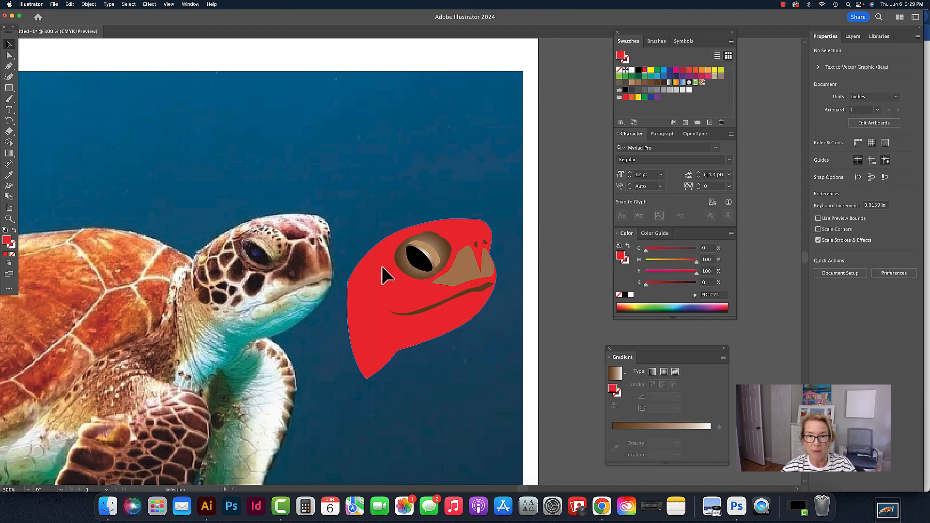
left_click_drag(382, 266, 312, 269)
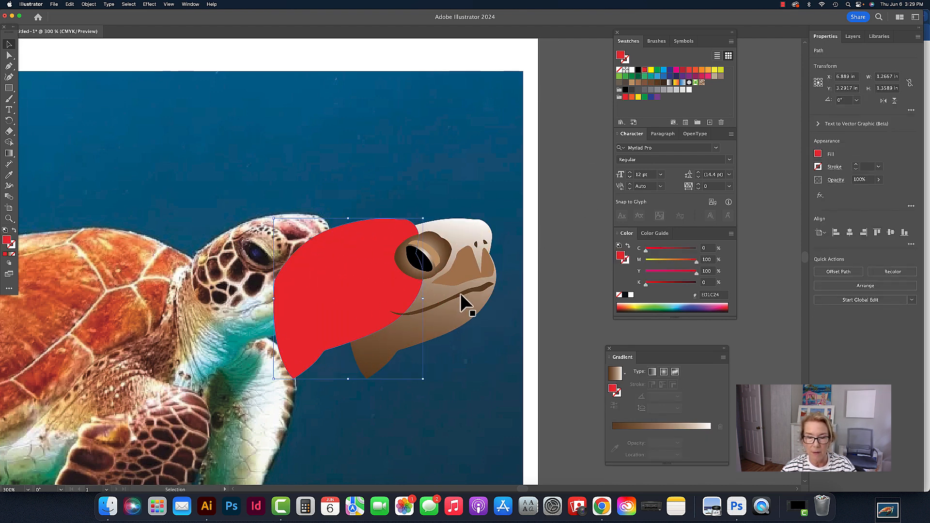
key("Delete")
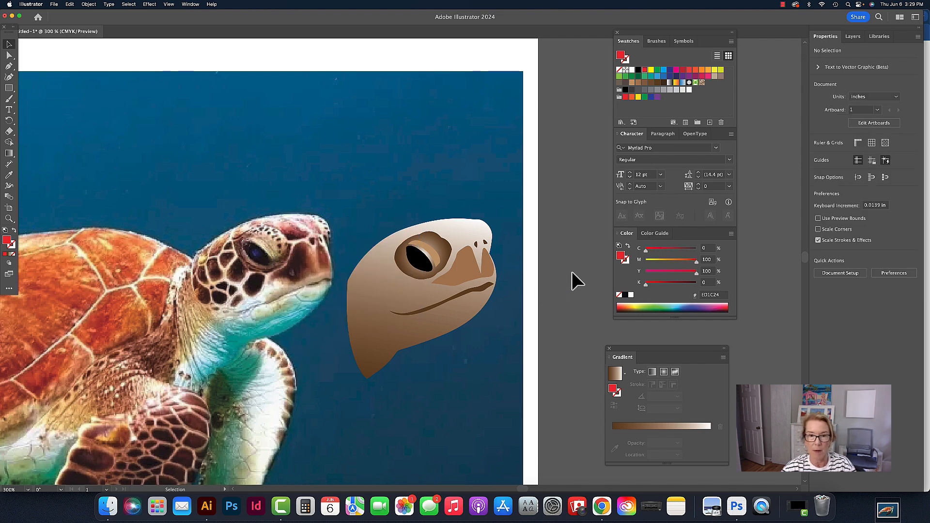
Zoom out to view the whole artboard with the turtle photo and the traced head
left_click(602, 507)
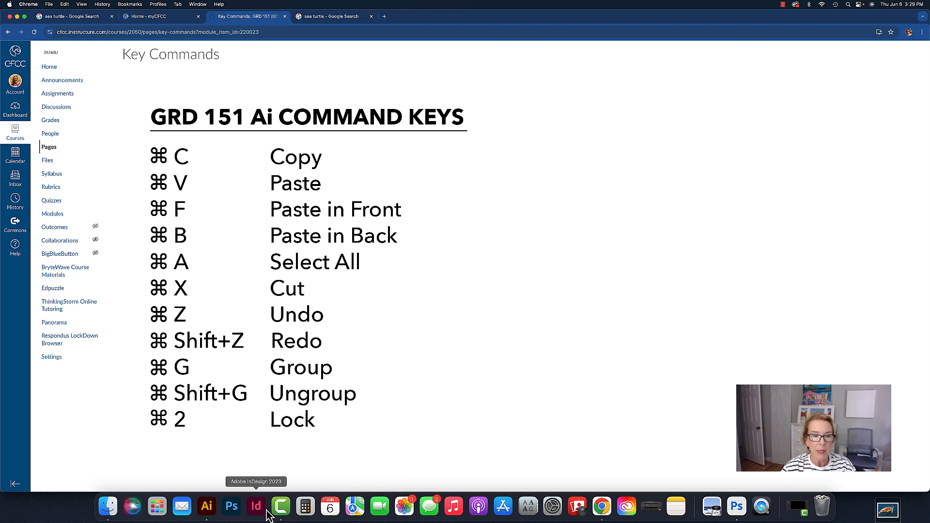
left_click(206, 507)
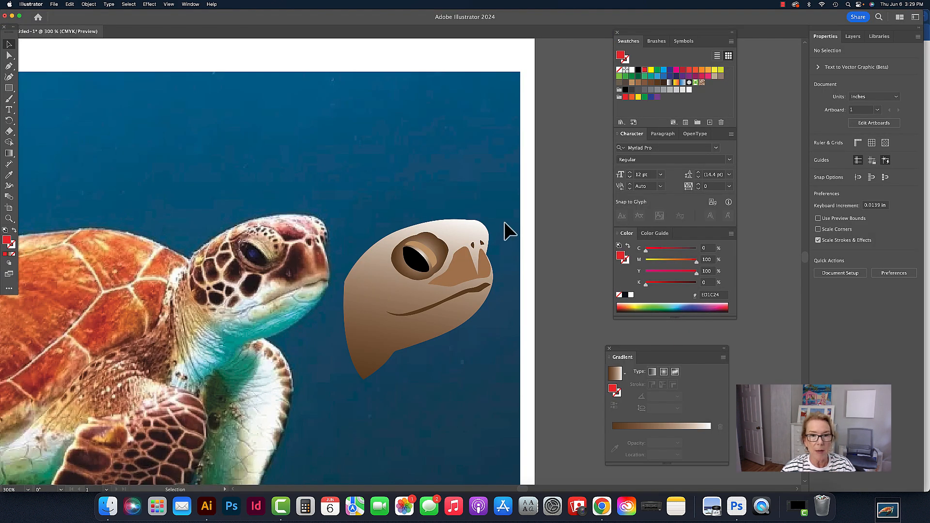
left_click(442, 222, "alt+super")
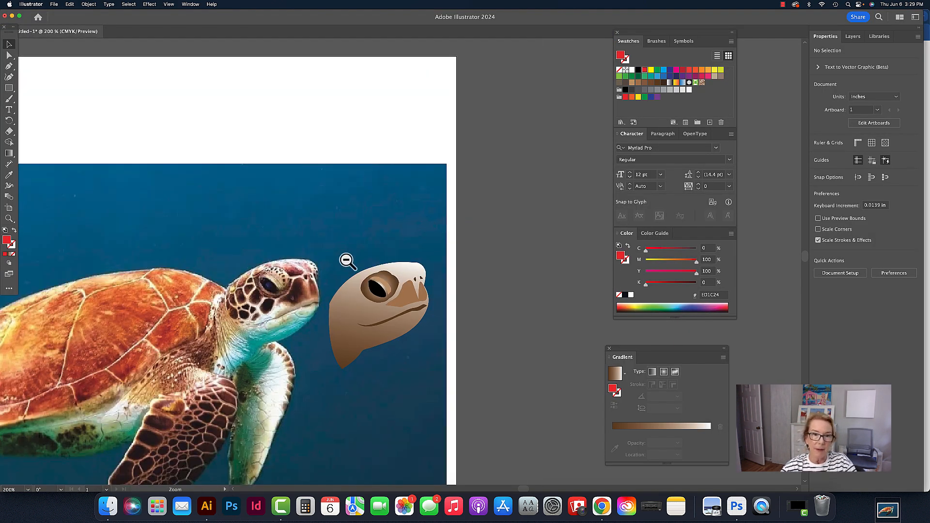
left_click_drag(332, 272, 485, 203)
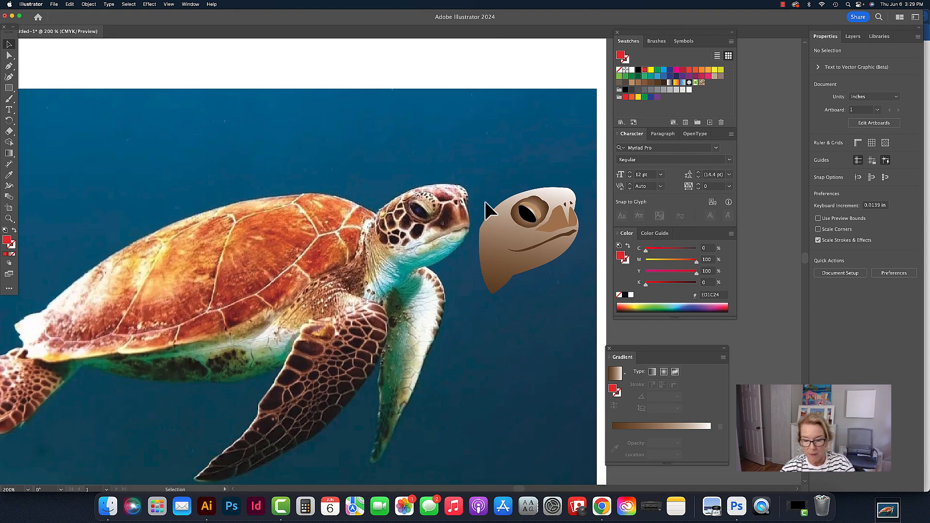
key("super+0")
scroll(485, 201, "right", 3)
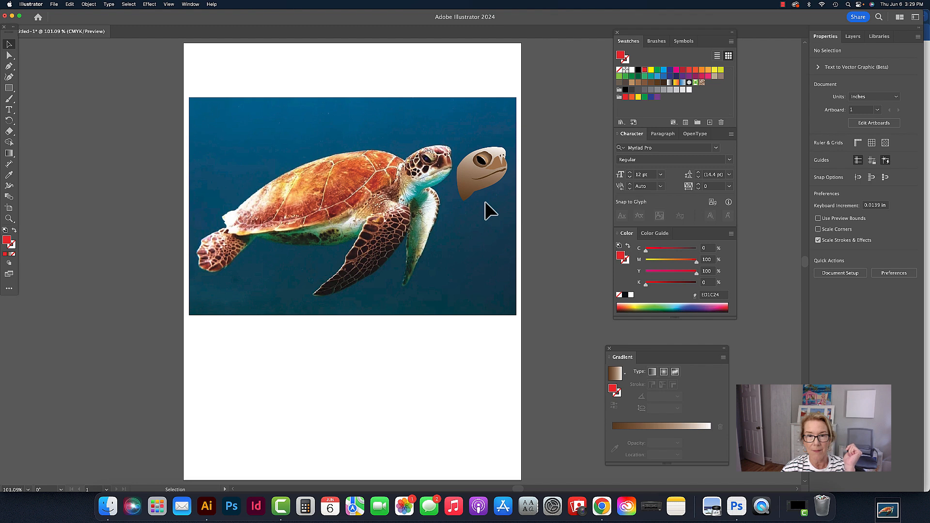
scroll(484, 202, "right", 1)
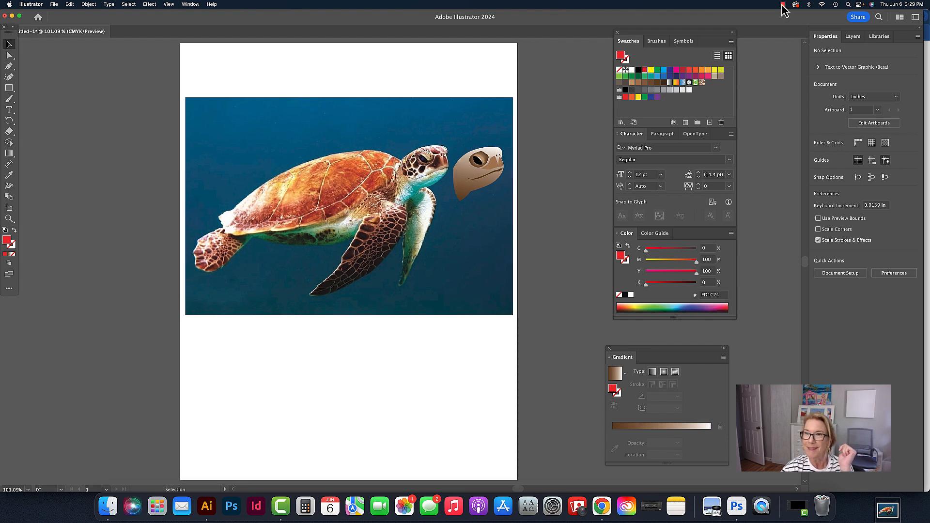